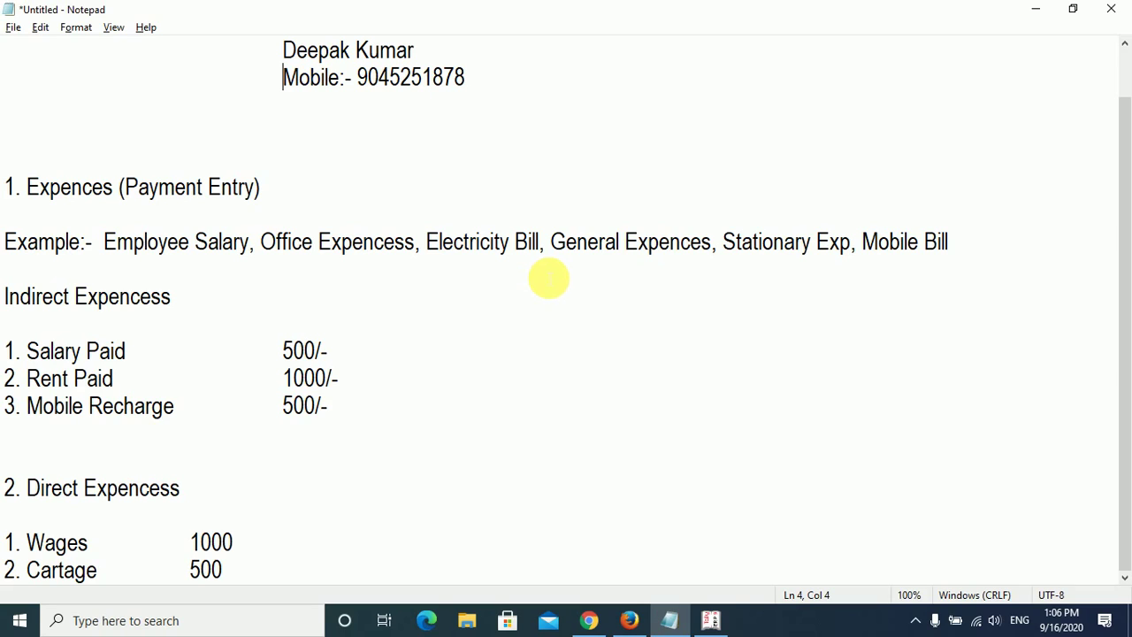
Step: Insert a line reading "Indirect Expences" between the "Expences (Payment Entry)" heading and the Example line in the notes
left_click(27, 190)
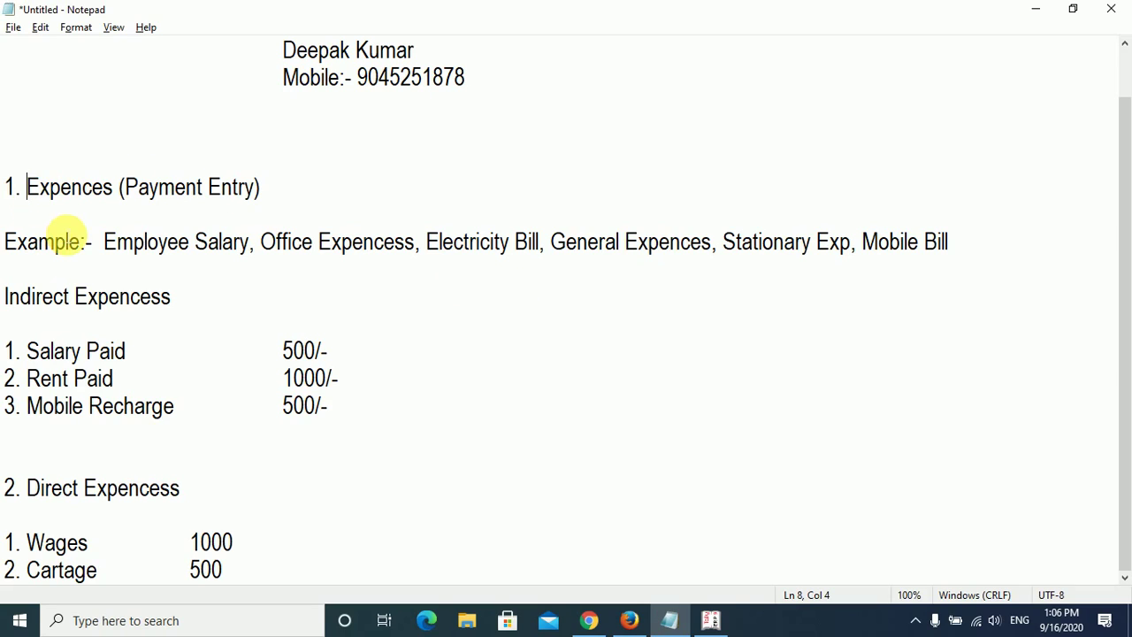
key("Down")
key("Up")
key("Down")
type("Indirect Expences")
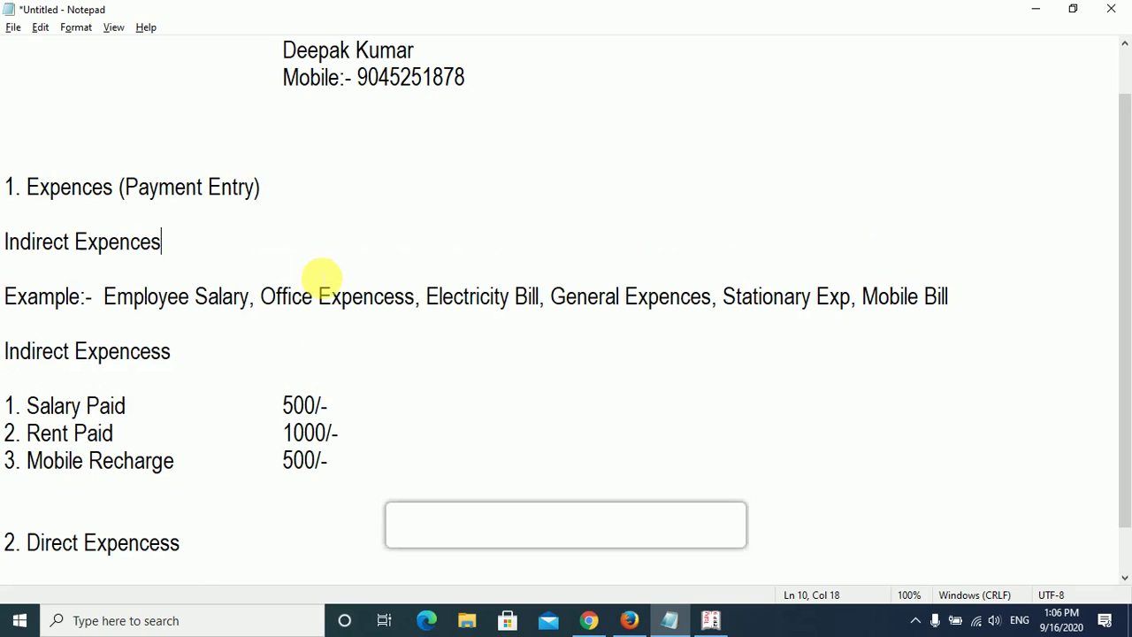
Step: Review the expense notes, going over the indirect and direct expenses and the amounts for salary, rent and mobile recharge
left_click_drag(164, 244, 8, 240)
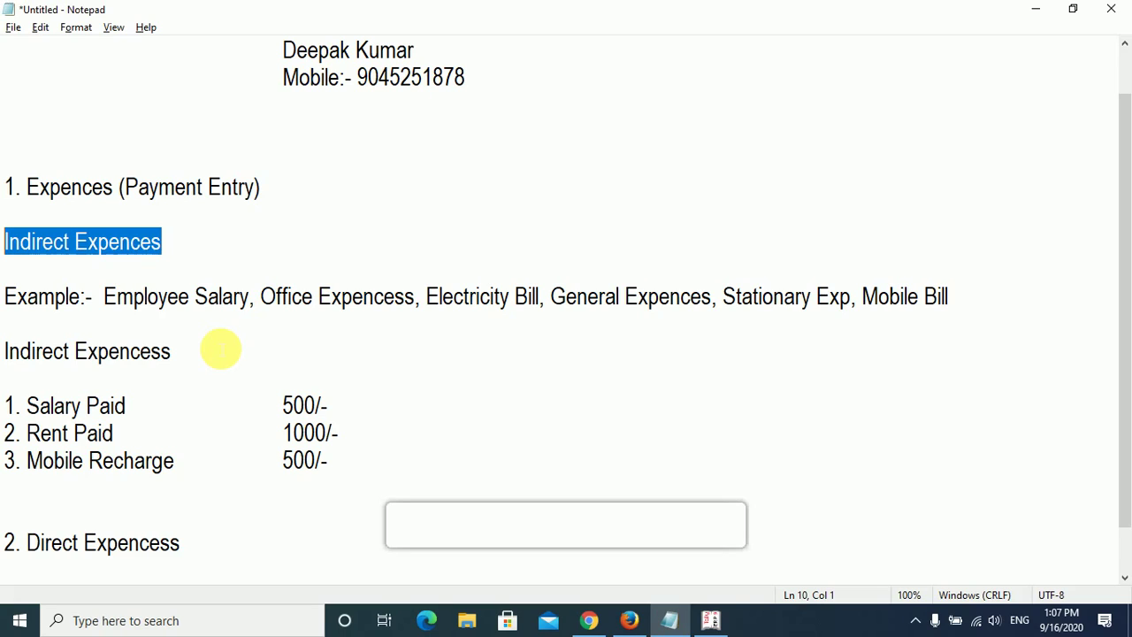
scroll(232, 381, "down", 1)
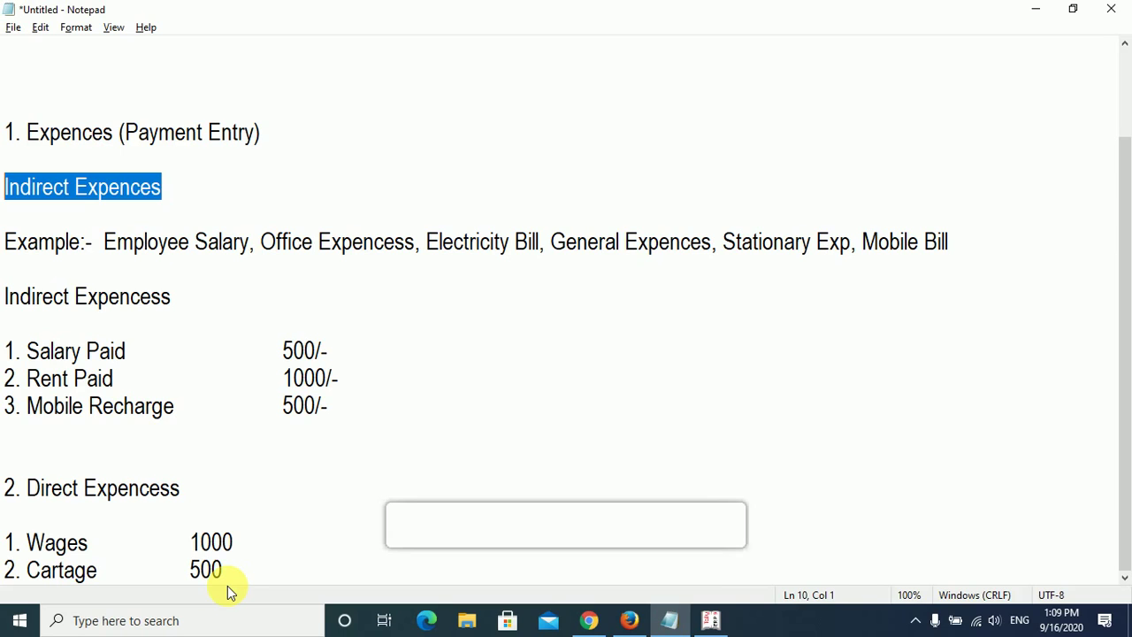
scroll(168, 478, "up", 2)
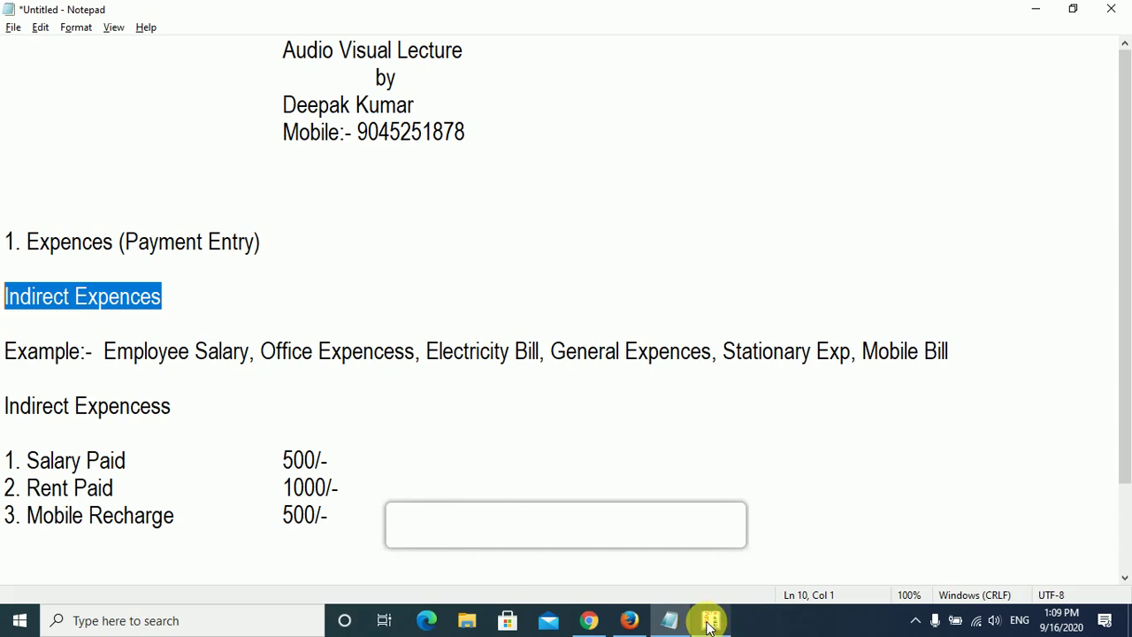
left_click(174, 442)
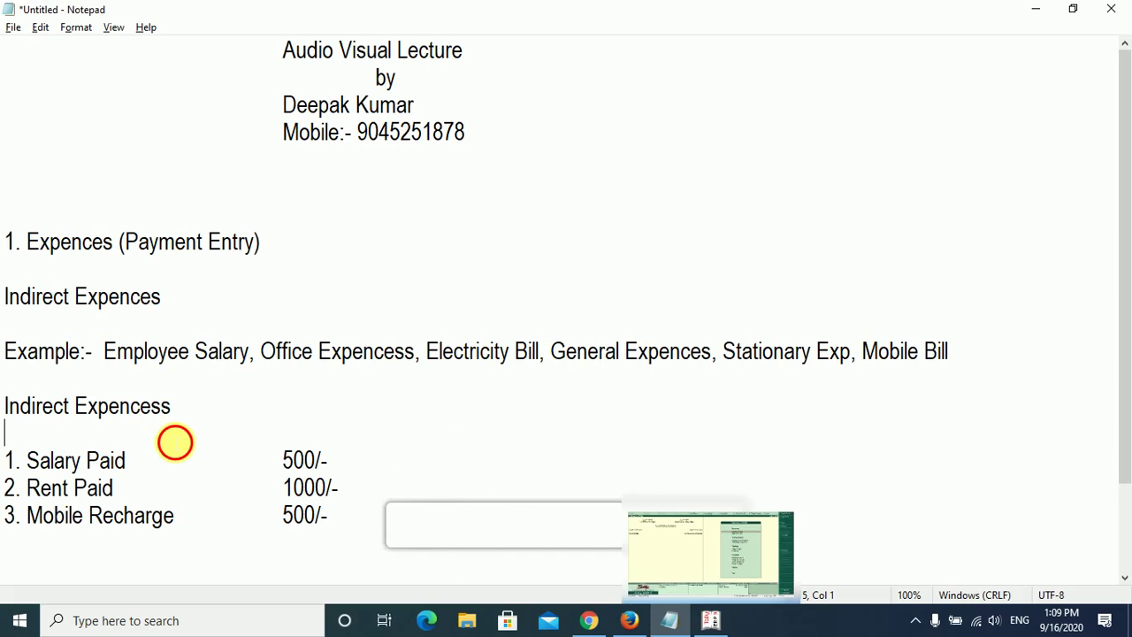
scroll(159, 469, "down", 1)
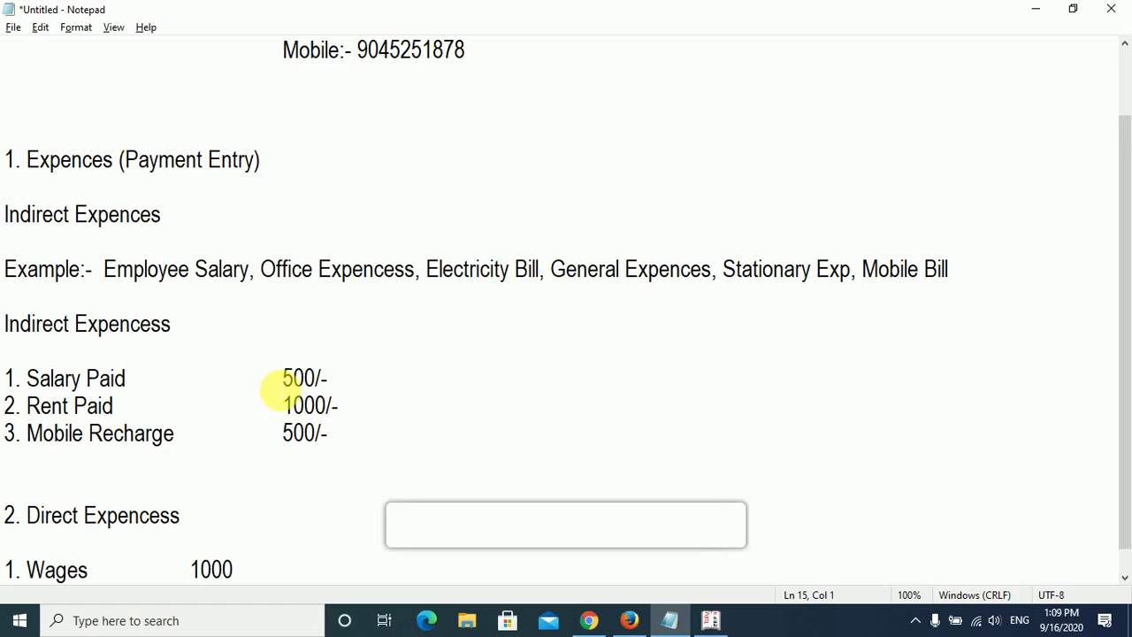
left_click_drag(298, 377, 345, 384)
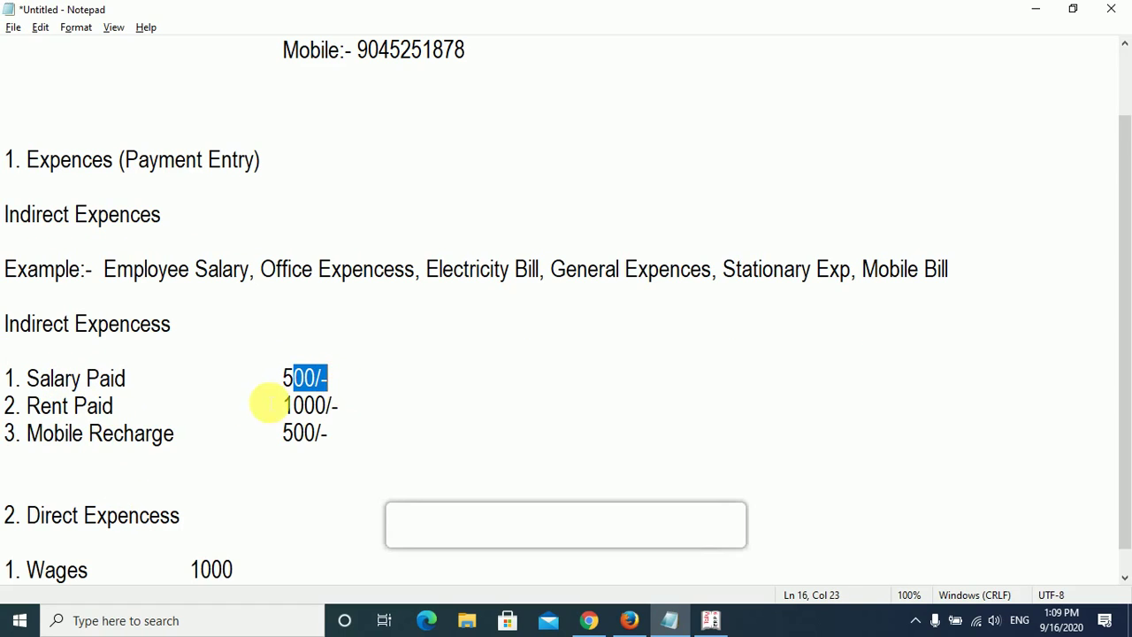
left_click_drag(284, 407, 364, 407)
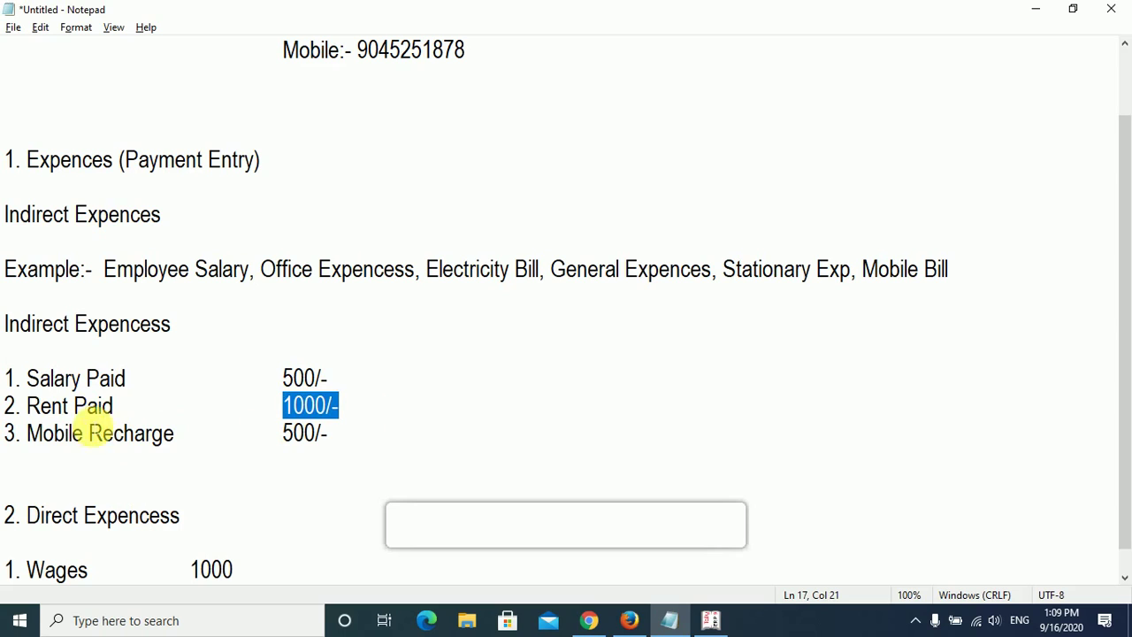
left_click_drag(283, 439, 349, 442)
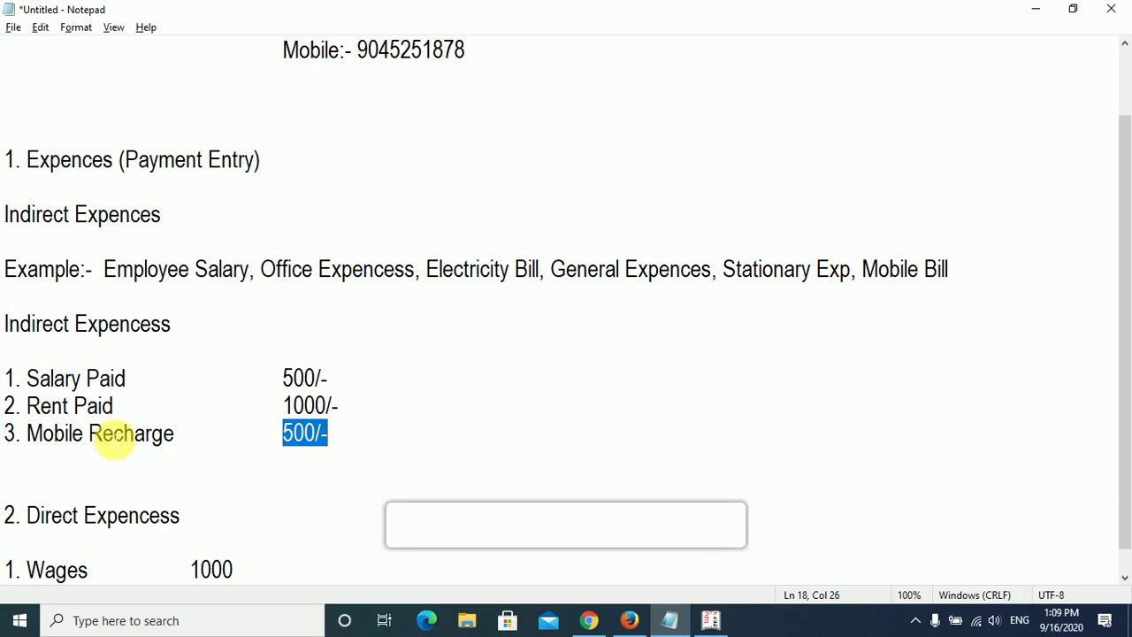
Step: Switch to Tally.ERP 9 and open the creation form for a single ledger
left_click(708, 624)
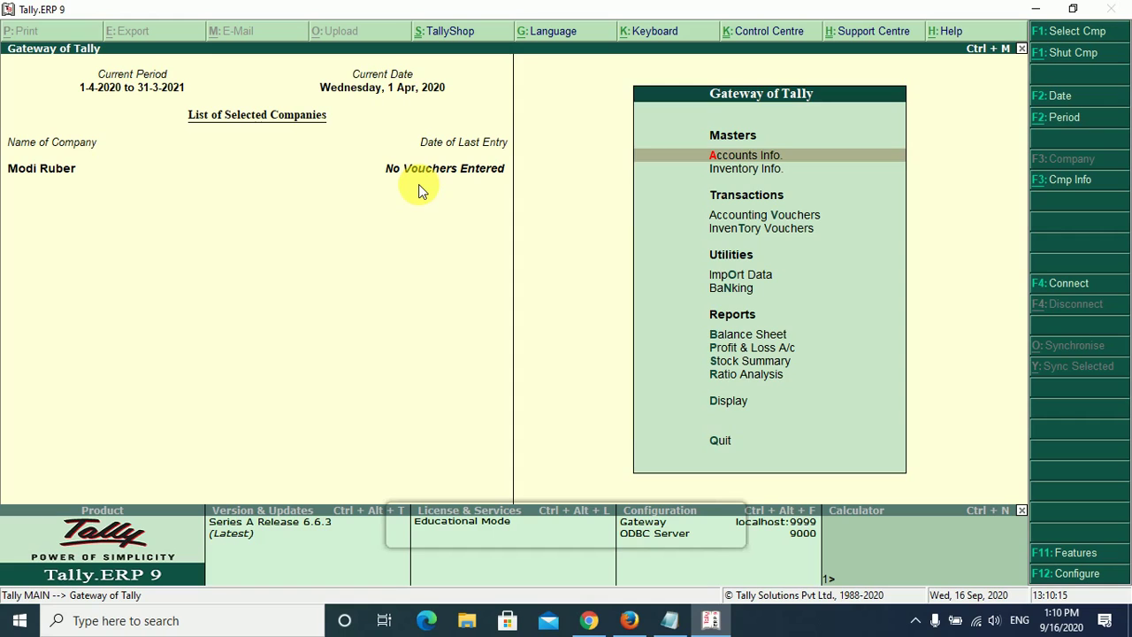
left_click(770, 155)
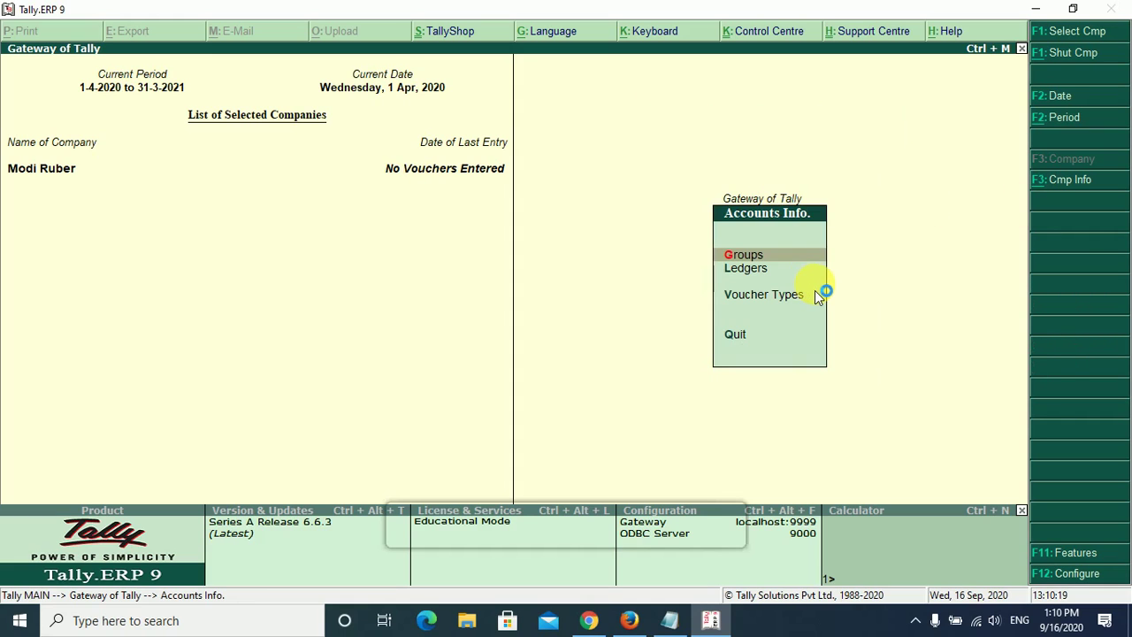
key("Down")
key("Return")
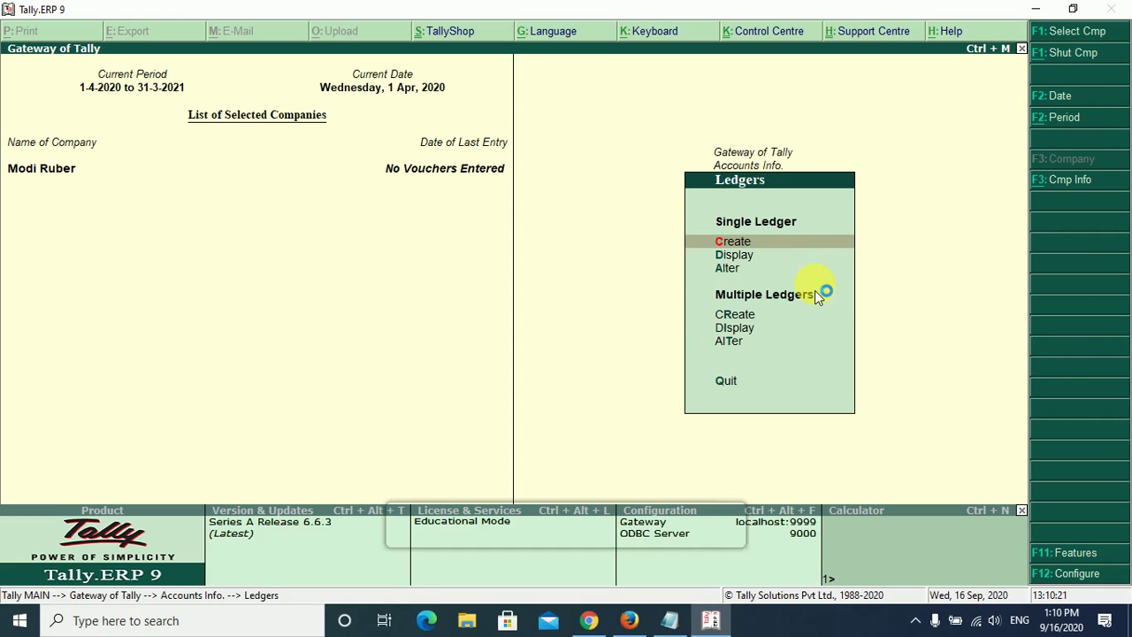
left_click(827, 296)
left_click(674, 620)
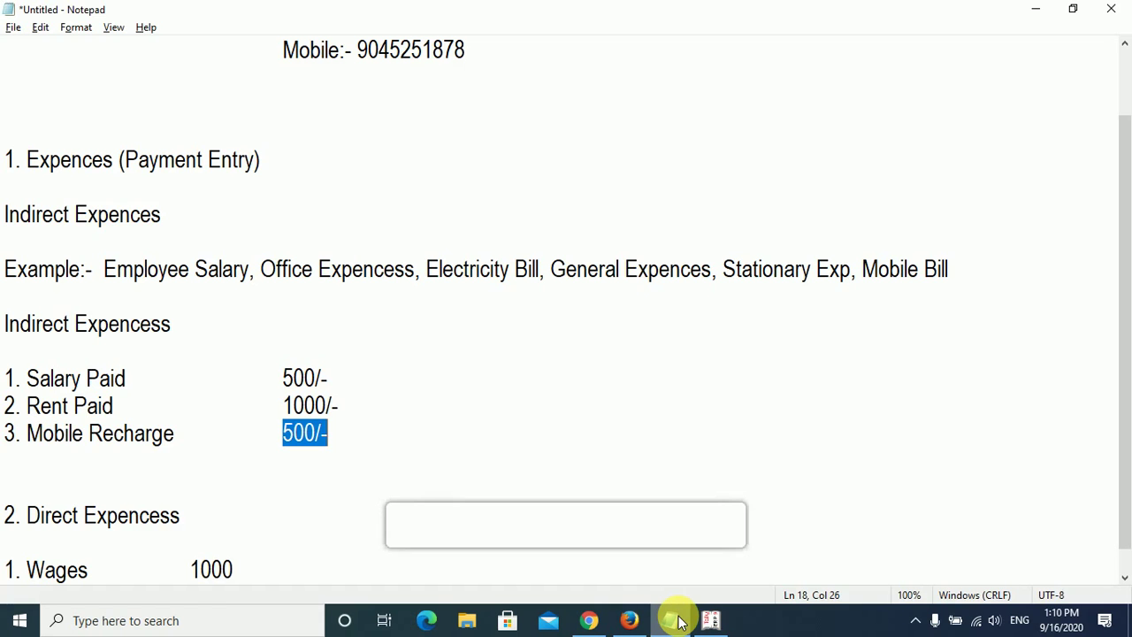
left_click(676, 620)
key("Return")
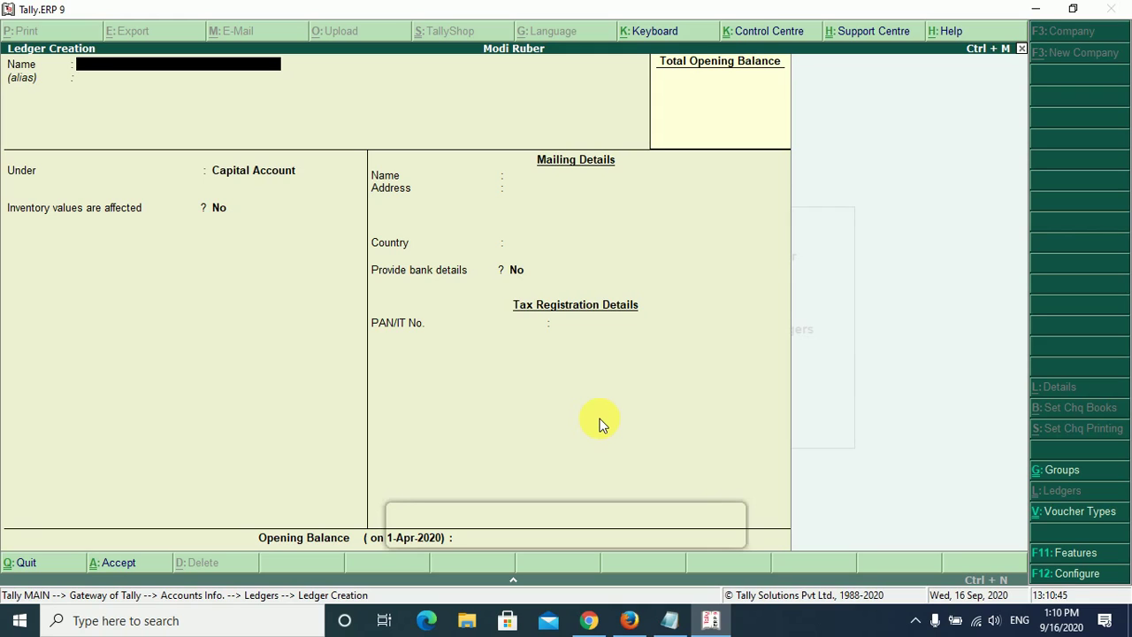
Step: Name the new ledger Salary and place it under the Expenses (Indirect) group
type("Salary")
key("Return")
key("Return")
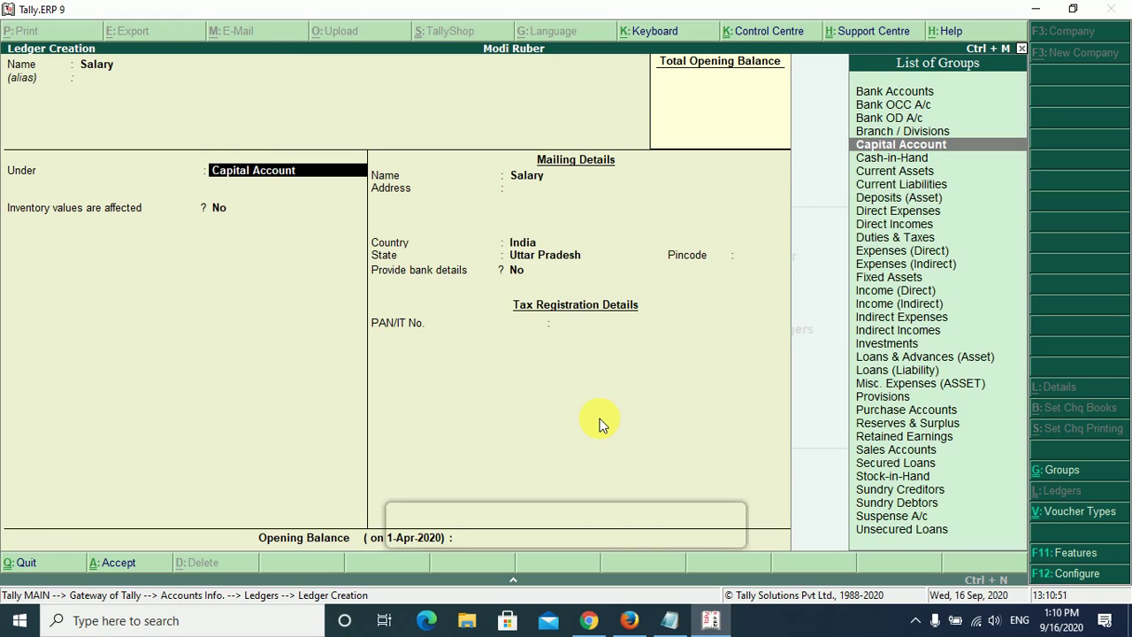
left_click(669, 622)
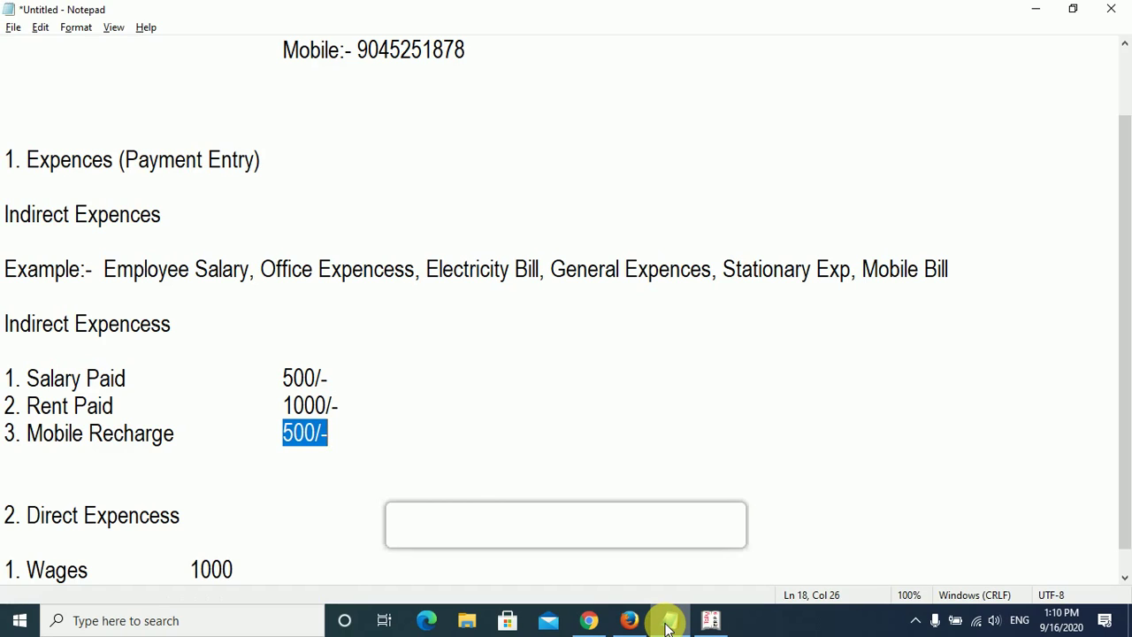
left_click(670, 624)
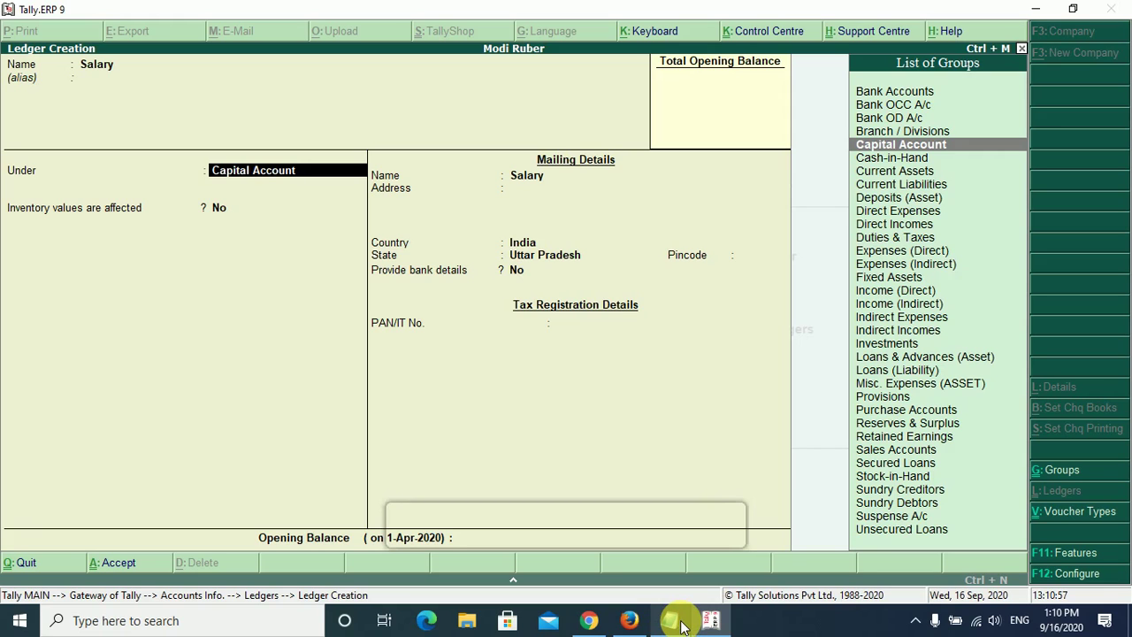
type("E")
key("Down")
key("Down")
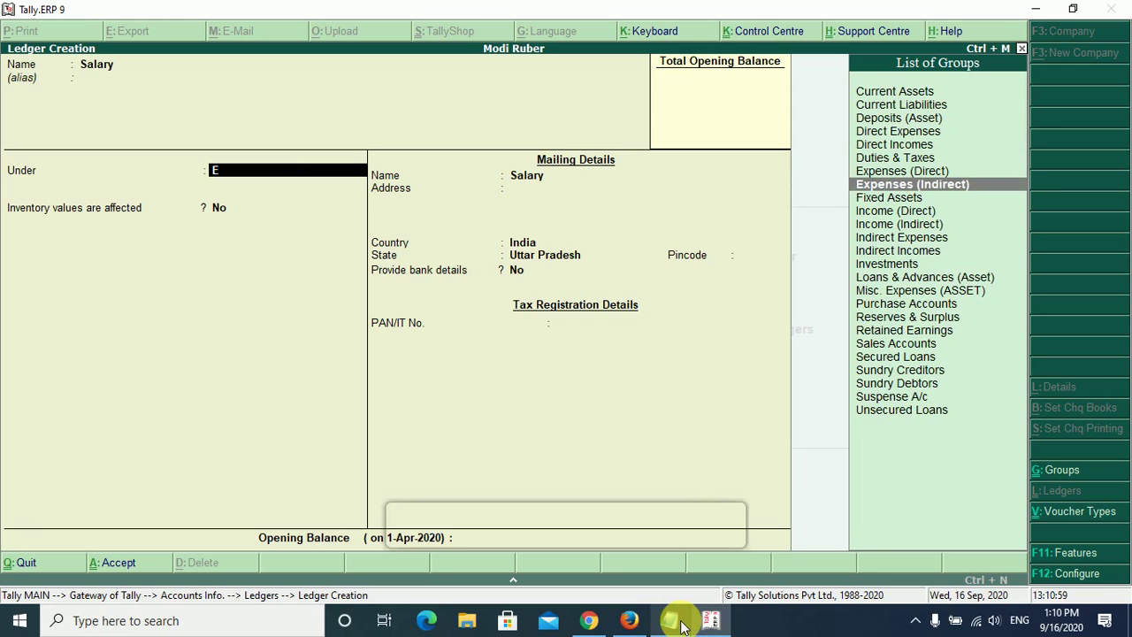
key("Return")
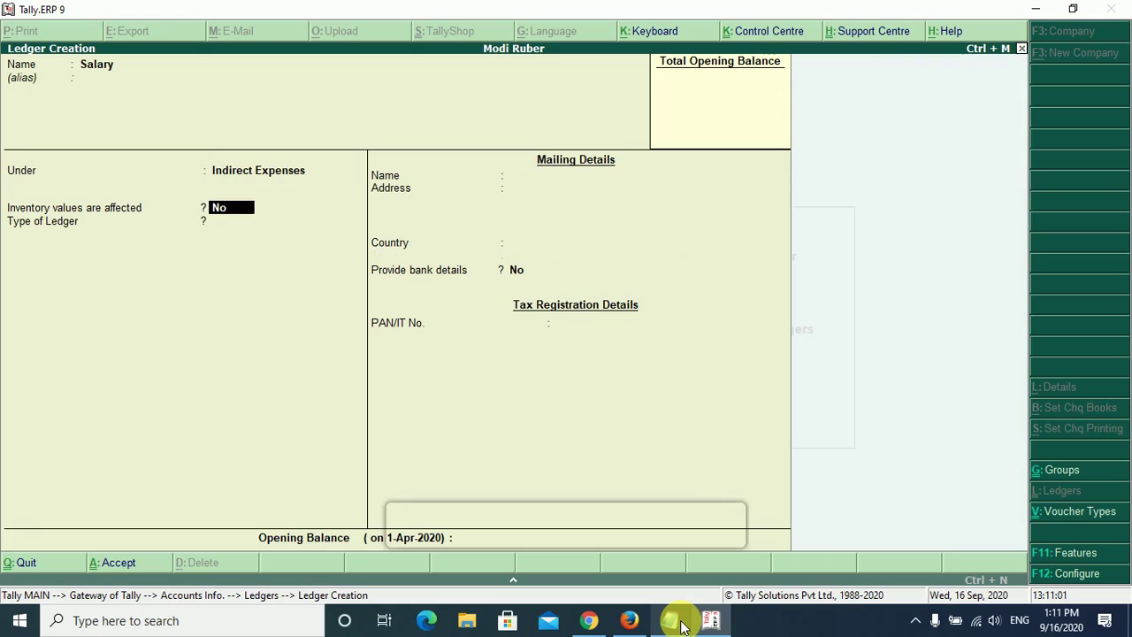
Step: Save the Salary ledger with inventory values not affected, ledger type Not Applicable, no bank details and a blank opening balance
key("Return")
key("Return")
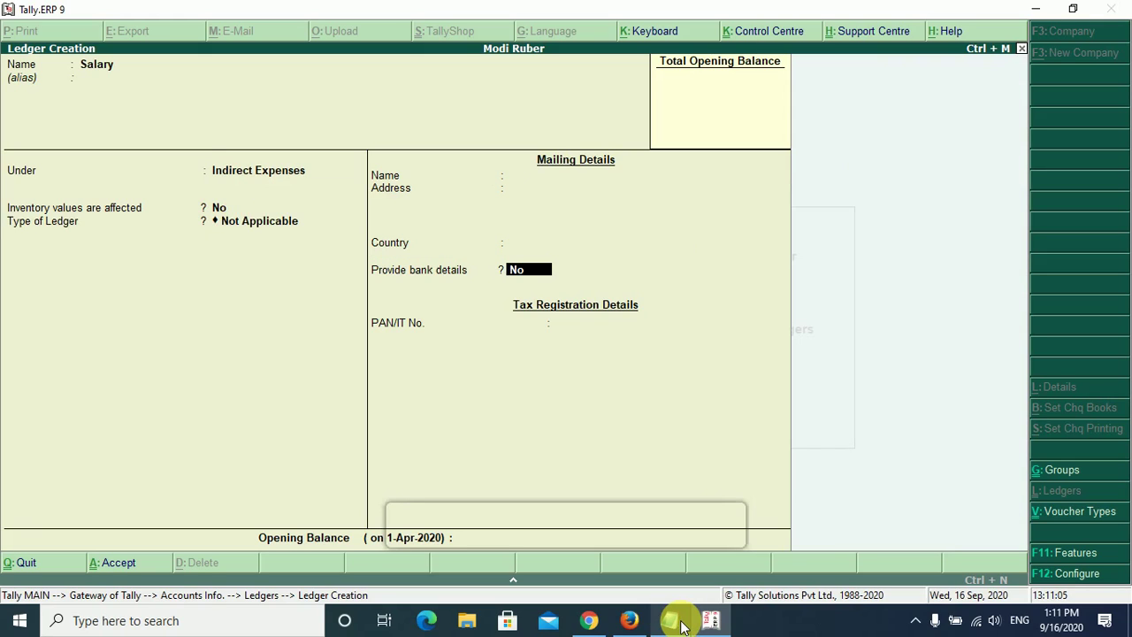
key("Return")
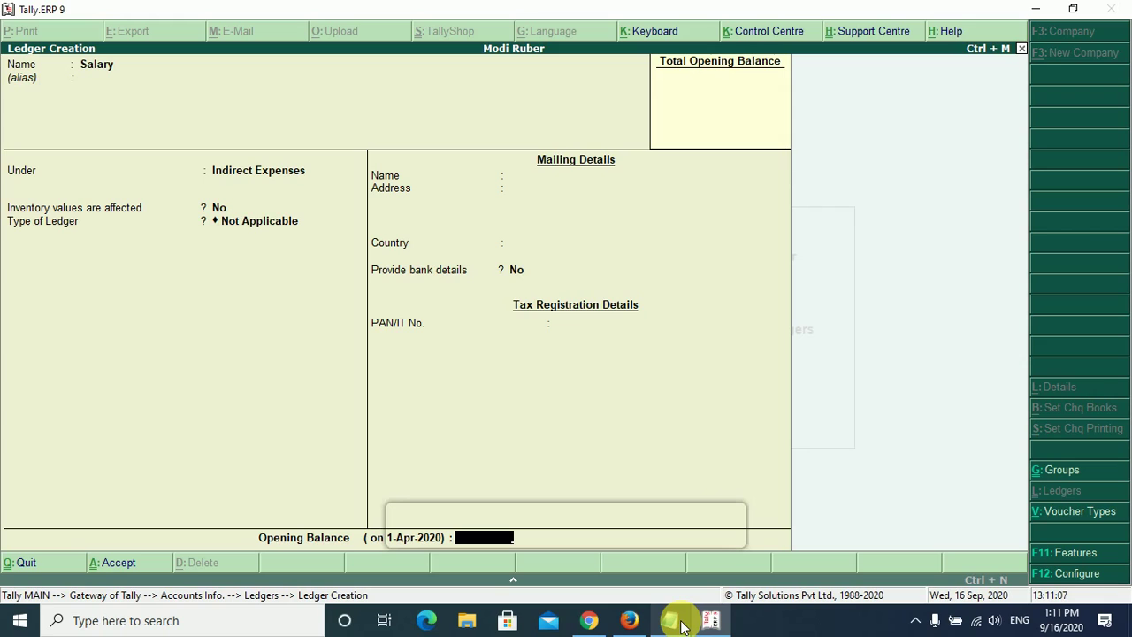
key("Return")
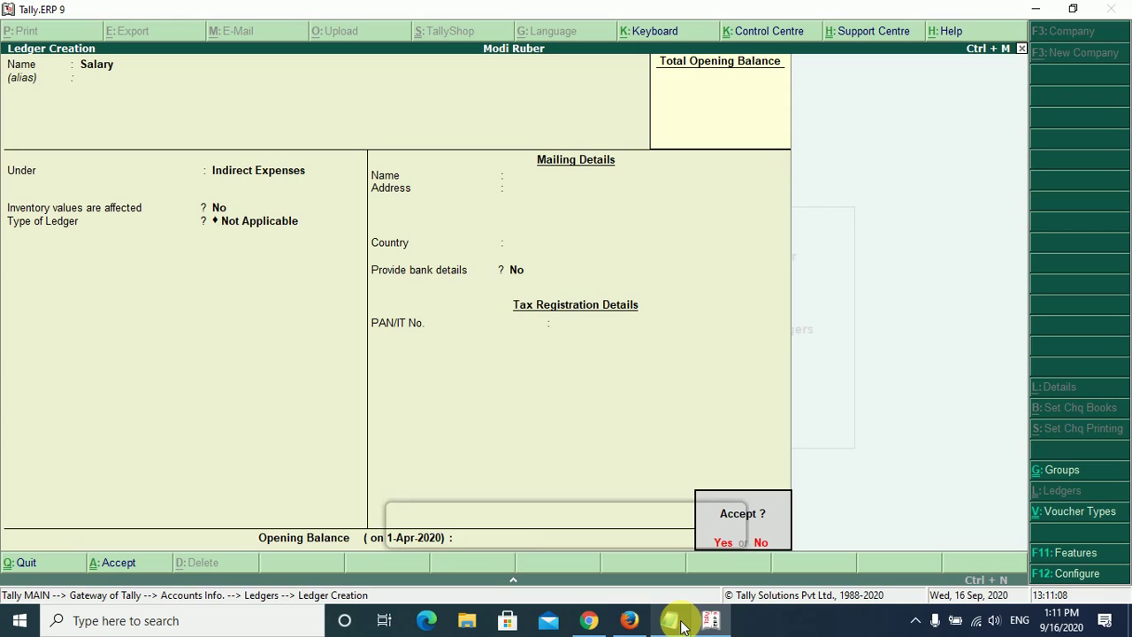
key("Return")
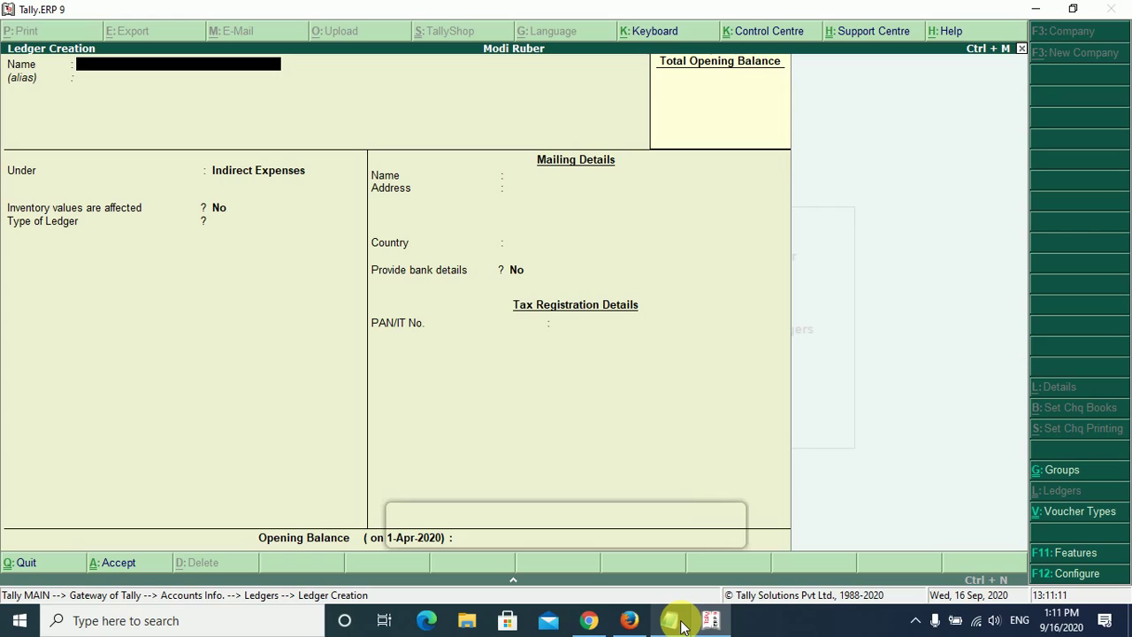
Step: Create an Electricity Bill ledger under Indirect Expenses with ledger type Not Applicable, keeping the other defaults
type("Electricity Bil")
key("Return")
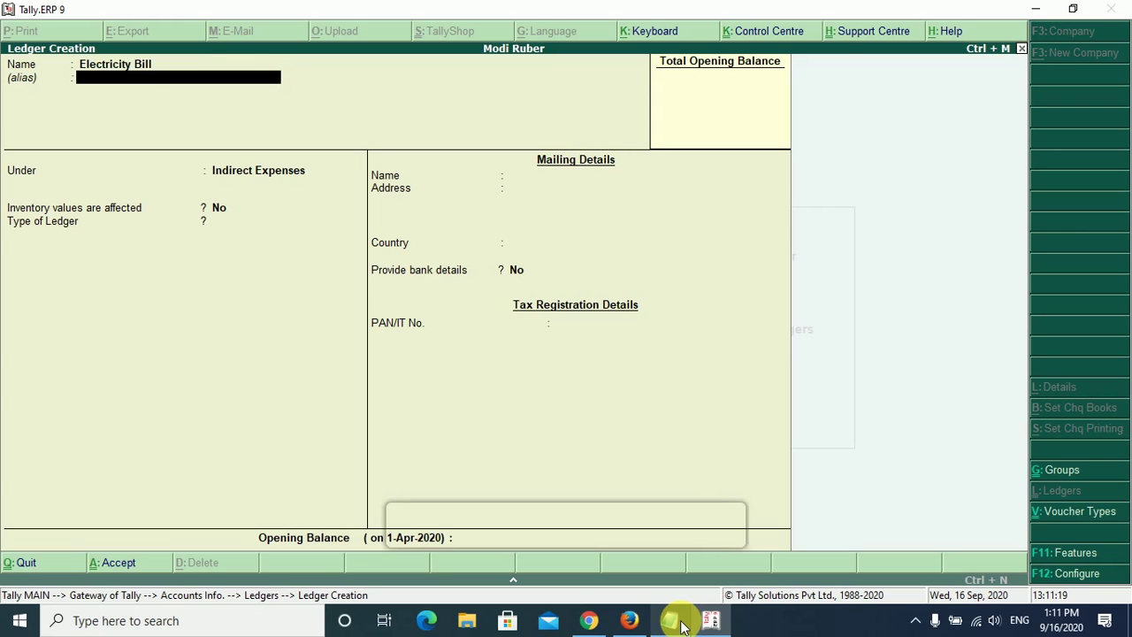
key("Return")
key("Return")
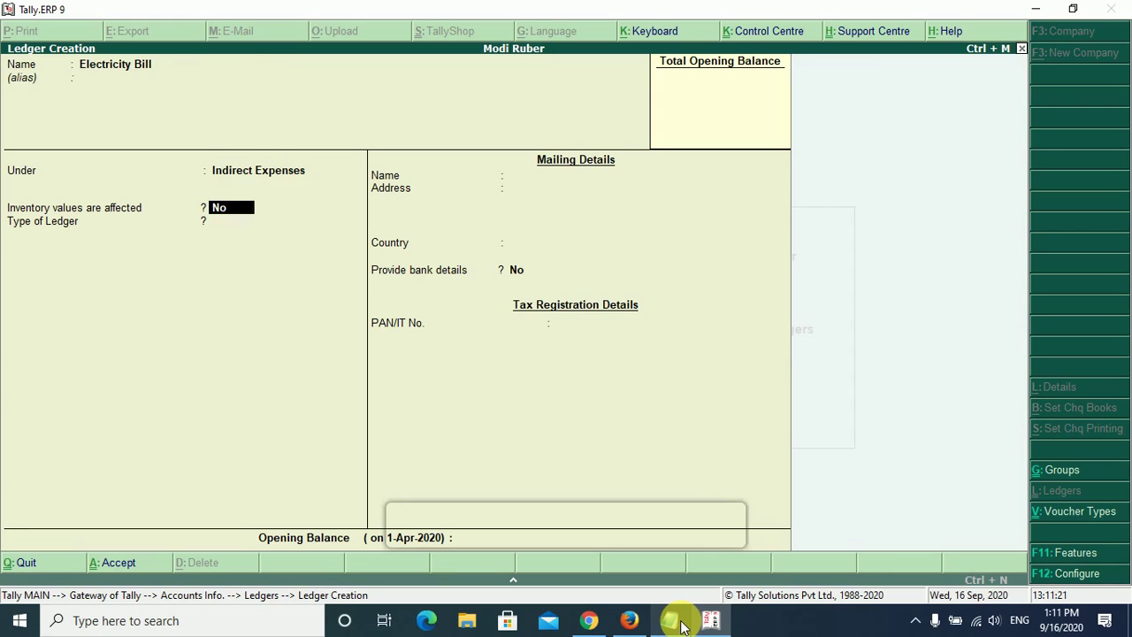
key("Return")
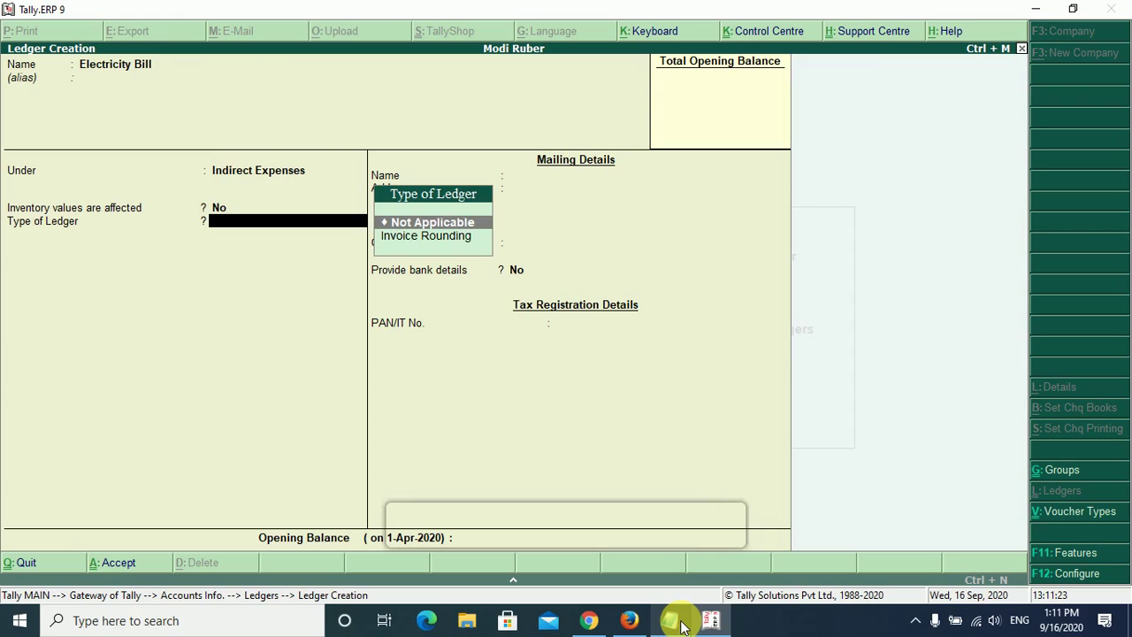
key("Return")
key("Return")
key("Return")
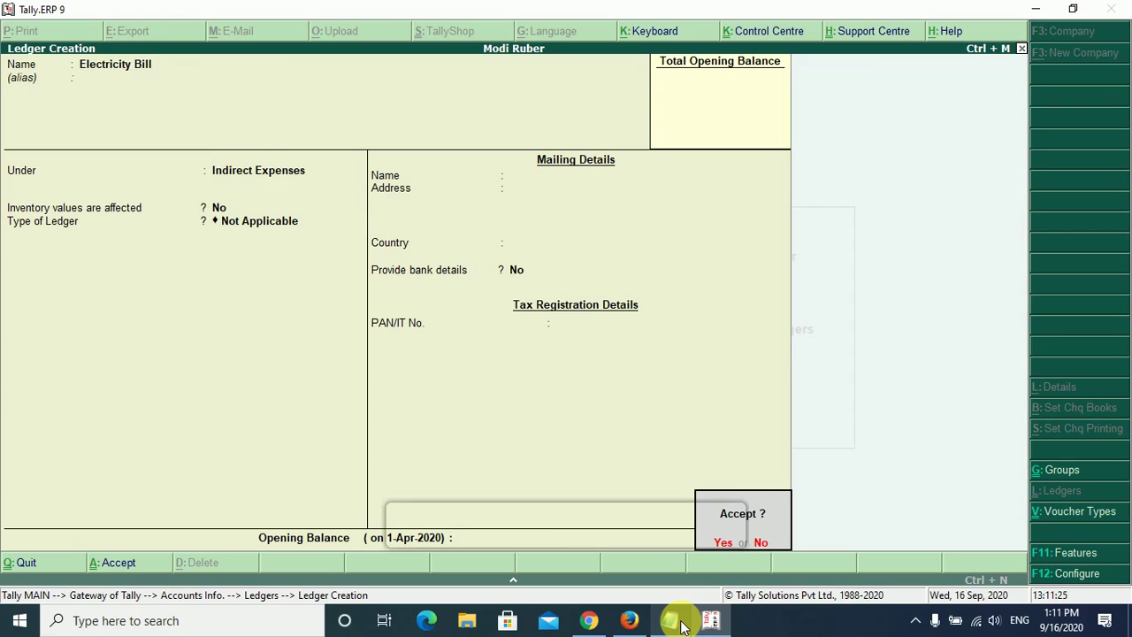
key("y")
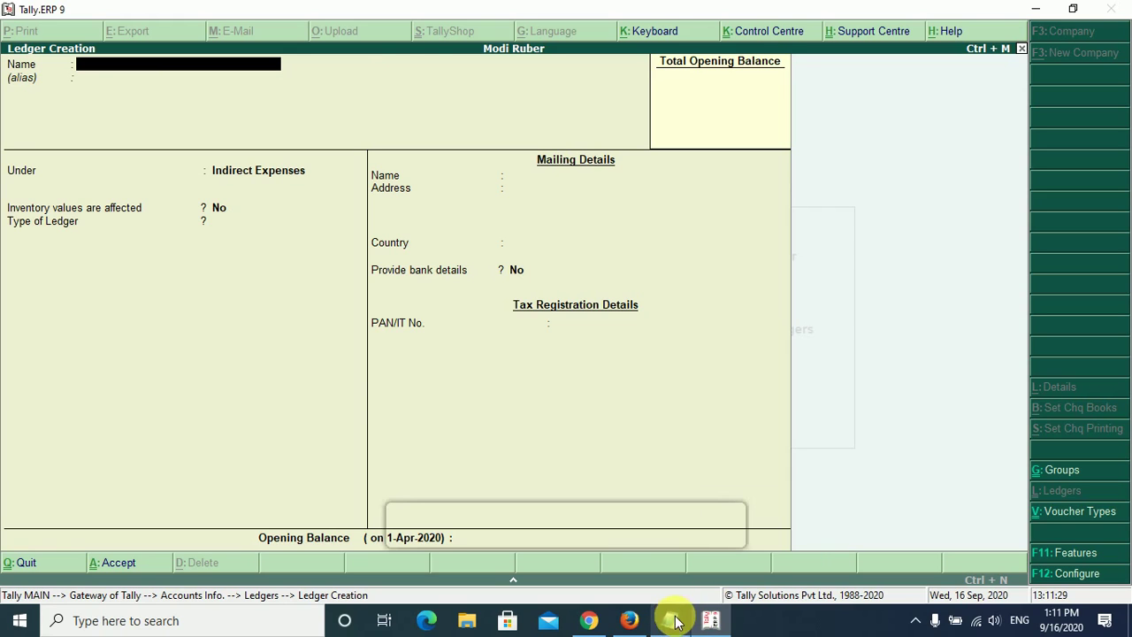
Step: Create a Mobile Recharge ledger under Indirect Expenses with ledger type Not Applicable, keeping the other defaults
left_click(673, 621)
left_click(673, 621)
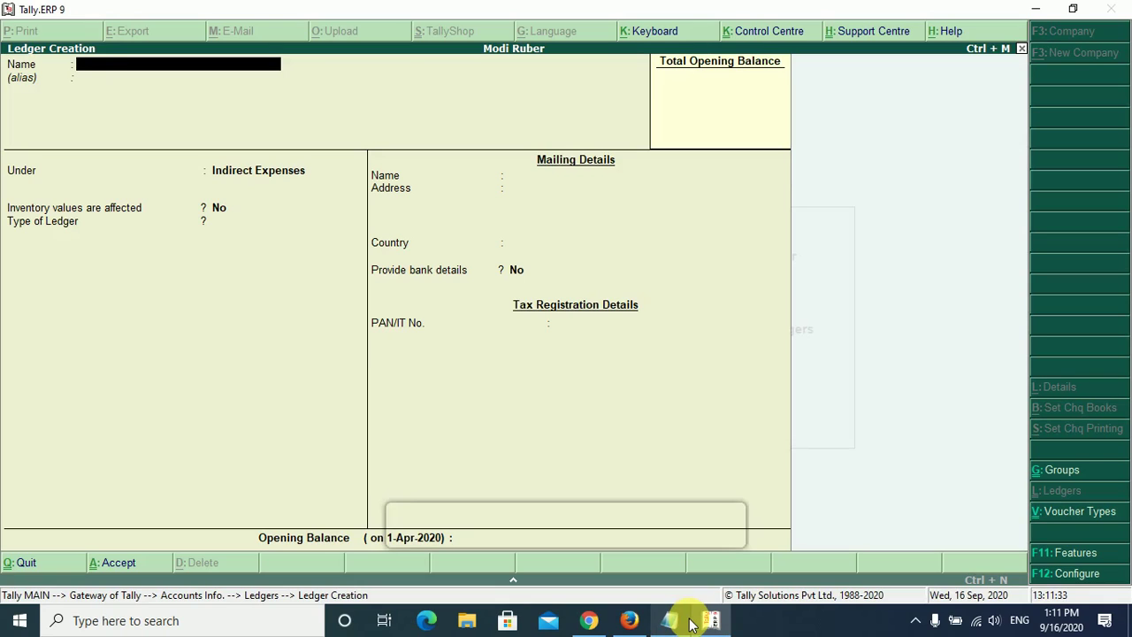
type("Mobile Recharge")
key("Return")
key("Return")
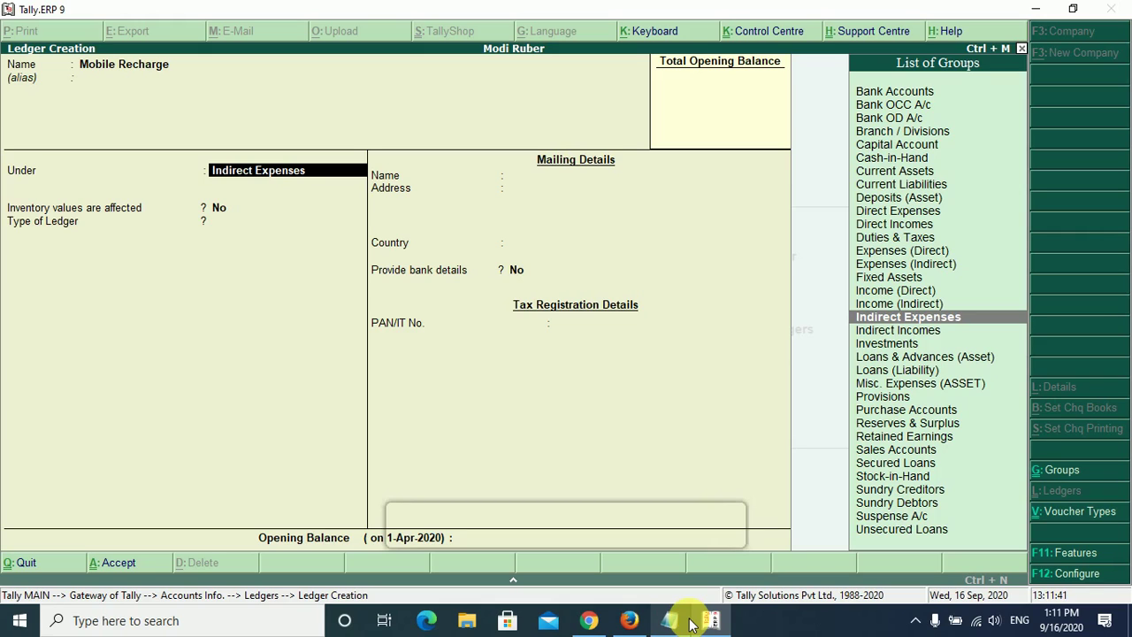
key("Return")
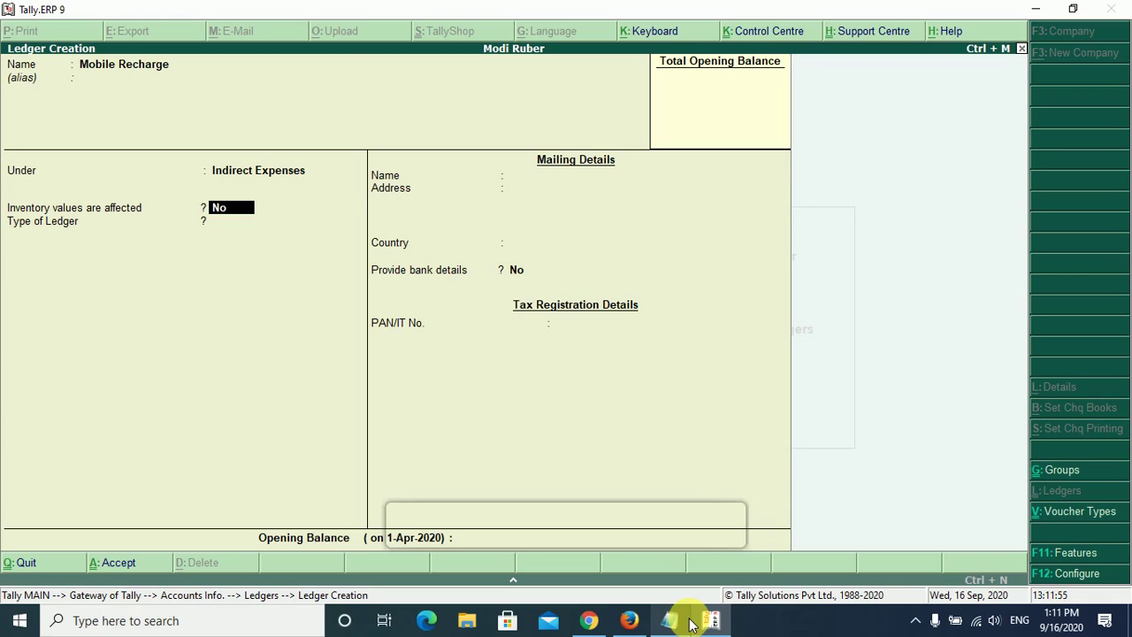
key("Return")
key("Return")
key("Return")
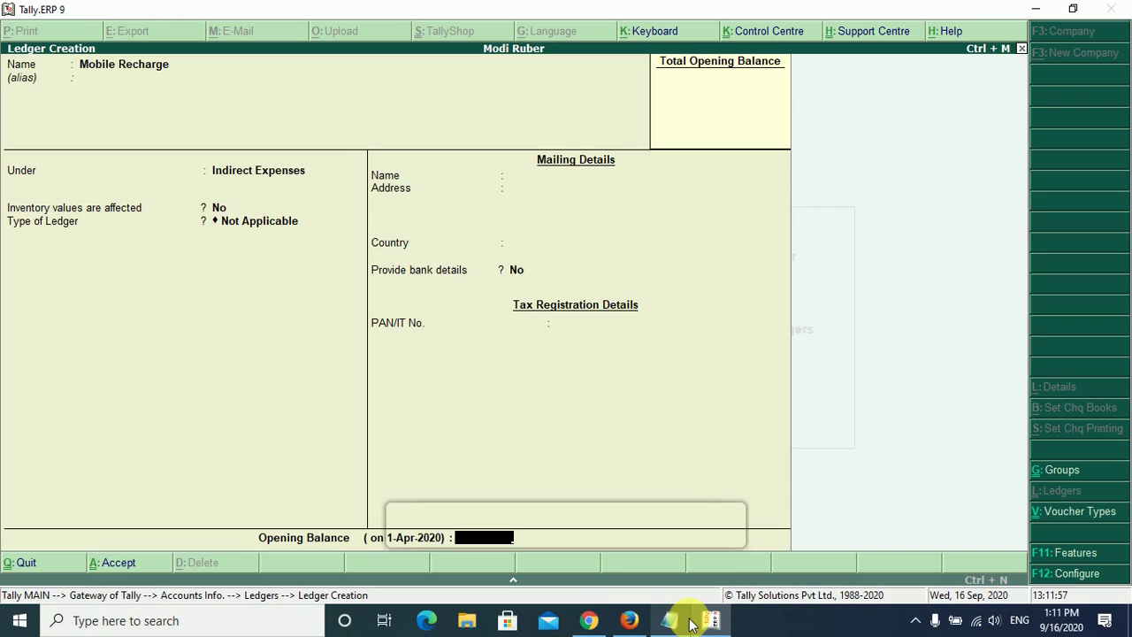
key("Return")
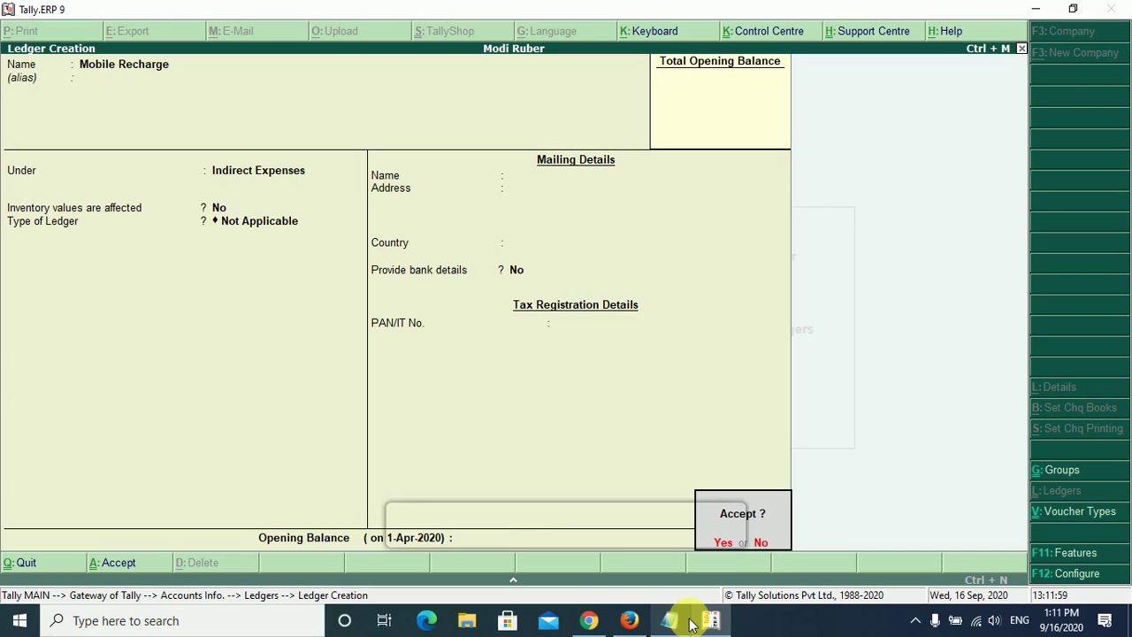
key("Return")
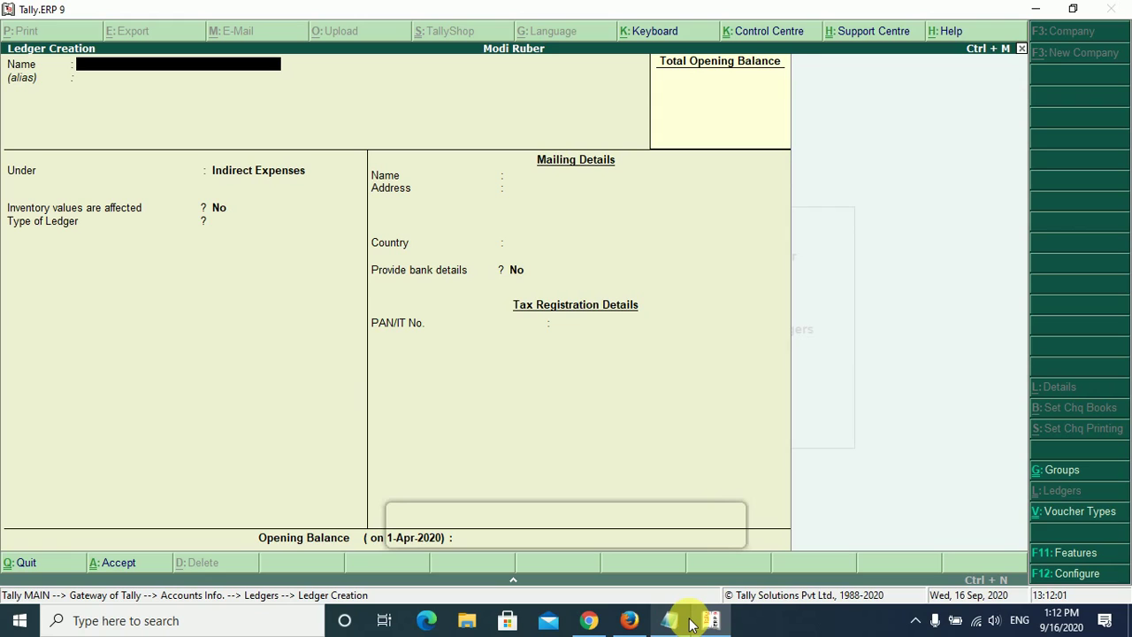
Step: Leave ledger creation and open a new accounting payment voucher from the Gateway of Tally
key("Escape")
key("Return")
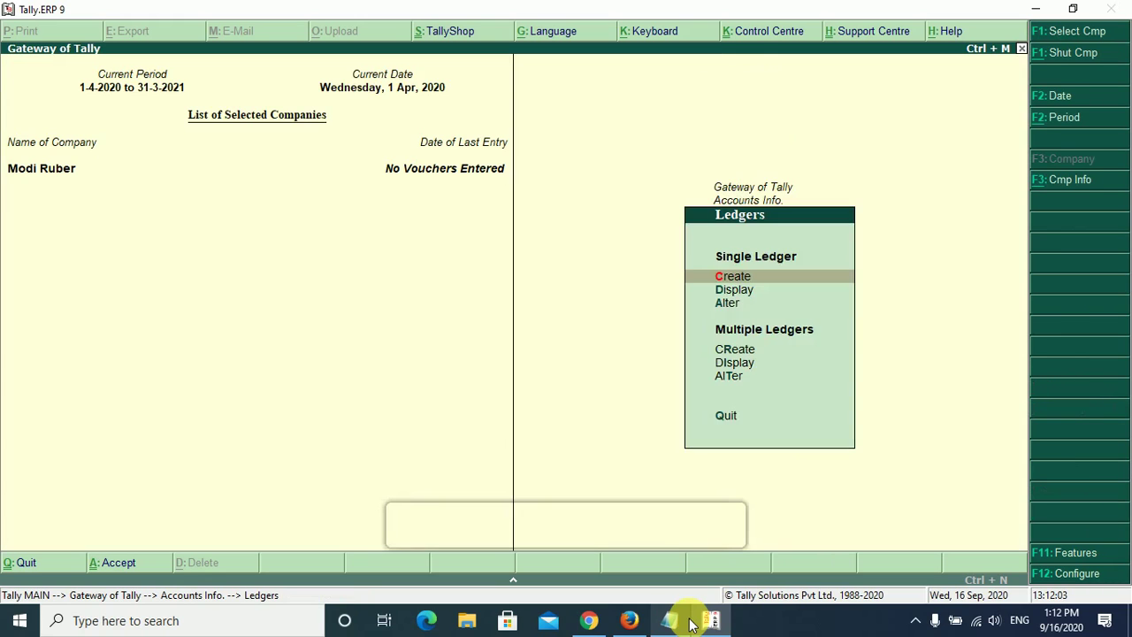
key("Escape")
key("Escape")
key("Down")
key("Down")
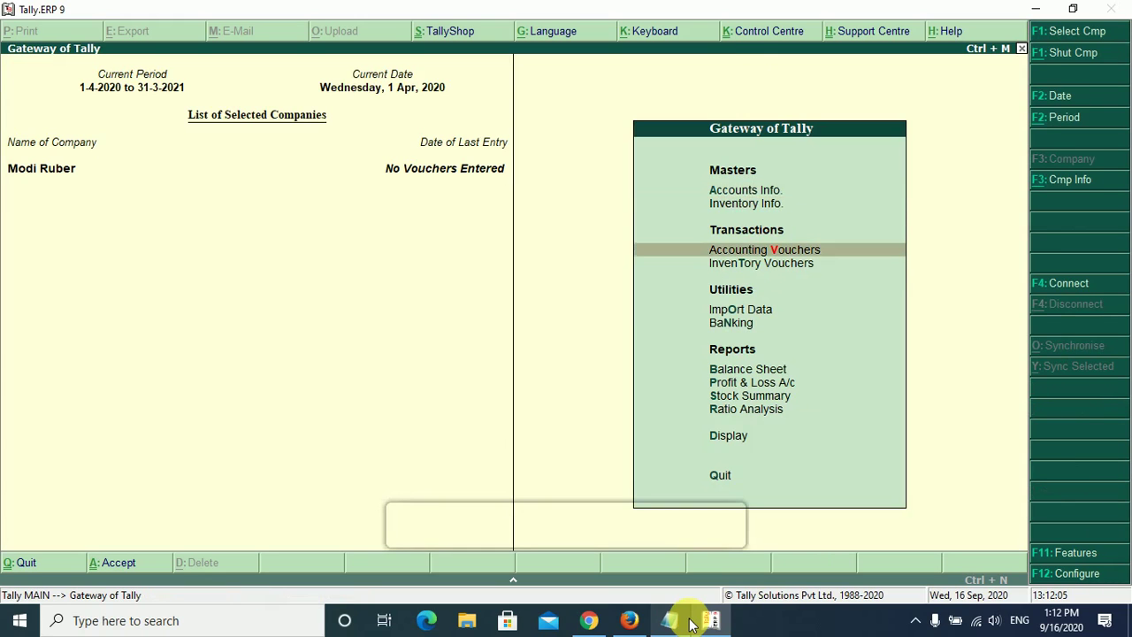
key("Return")
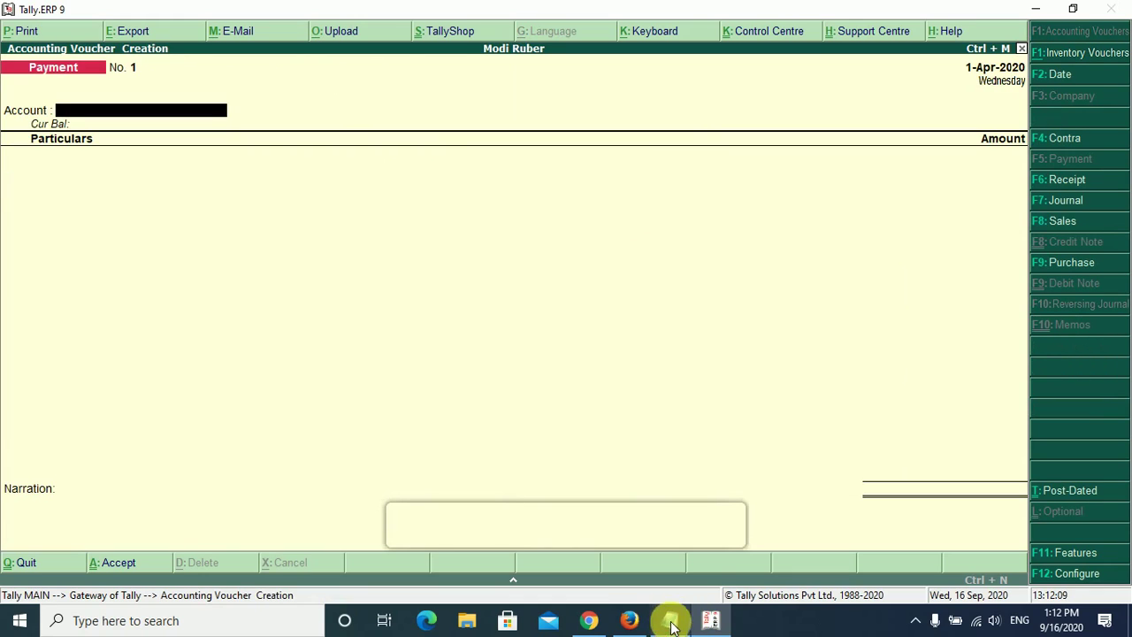
Step: Check the expense list in the Notepad notes, and set the payment voucher's date to 2-4-2020 in Tally.ERP 9
left_click(672, 624)
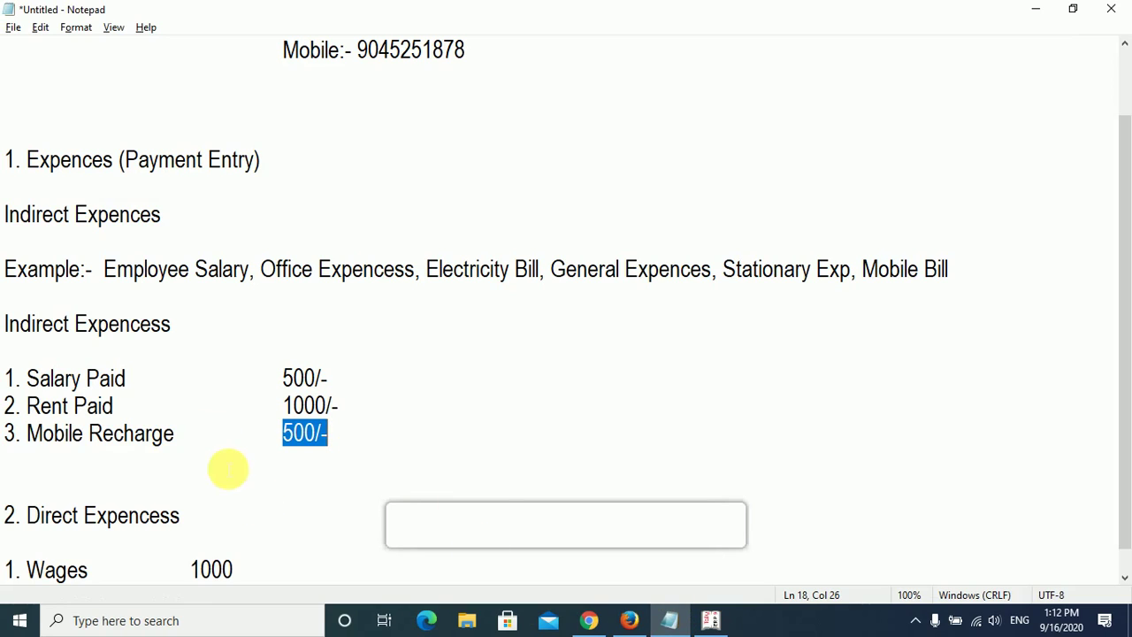
left_click(711, 622)
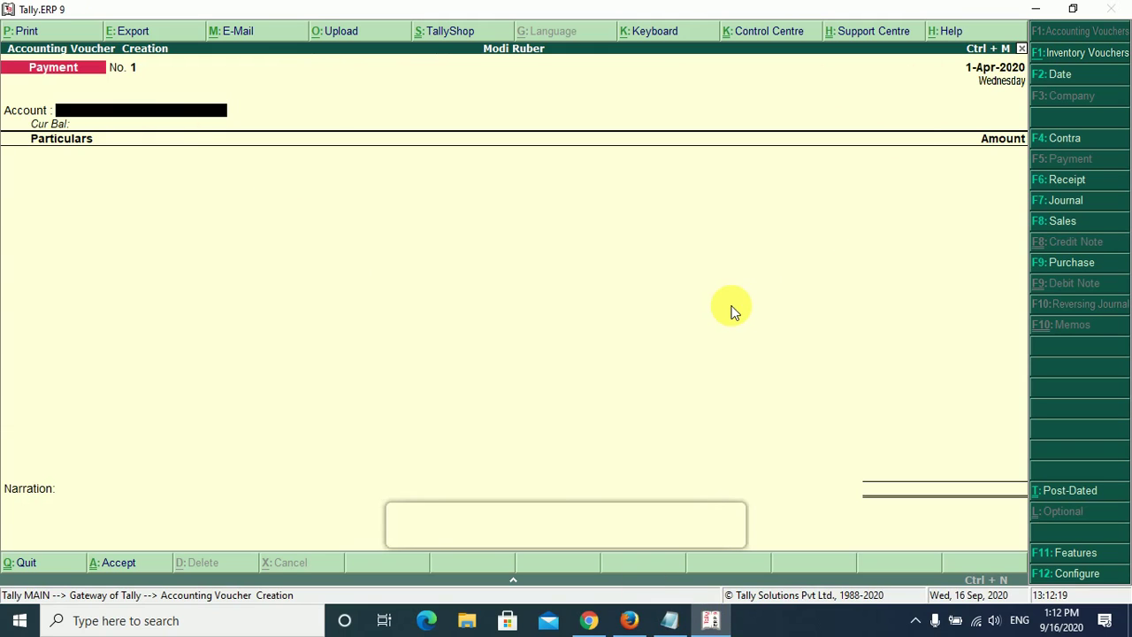
key("F2")
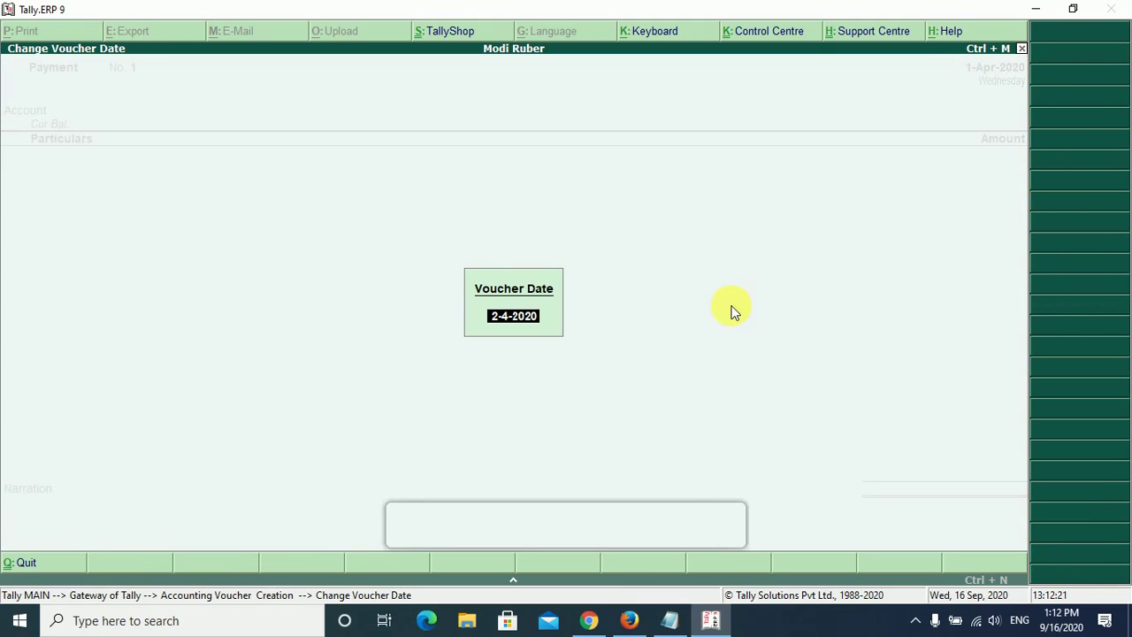
type("3")
key("BackSpace")
type("2")
key("Return")
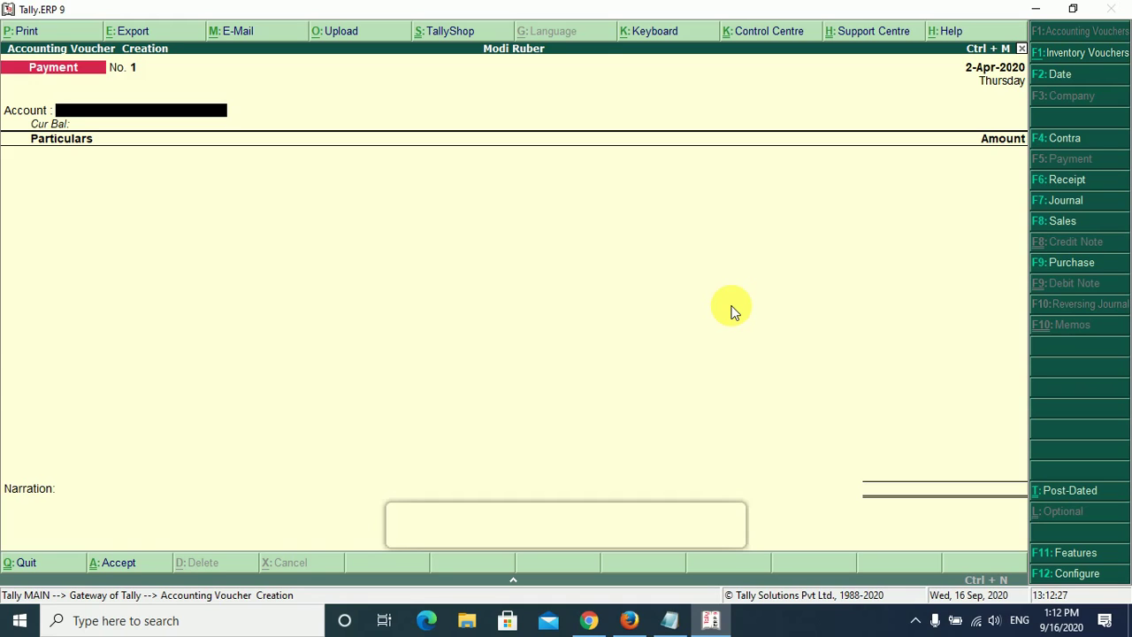
Step: Consult the Notepad notes and enter a Salary payment of 500 from the Cash account in Tally.ERP 9
left_click(671, 618)
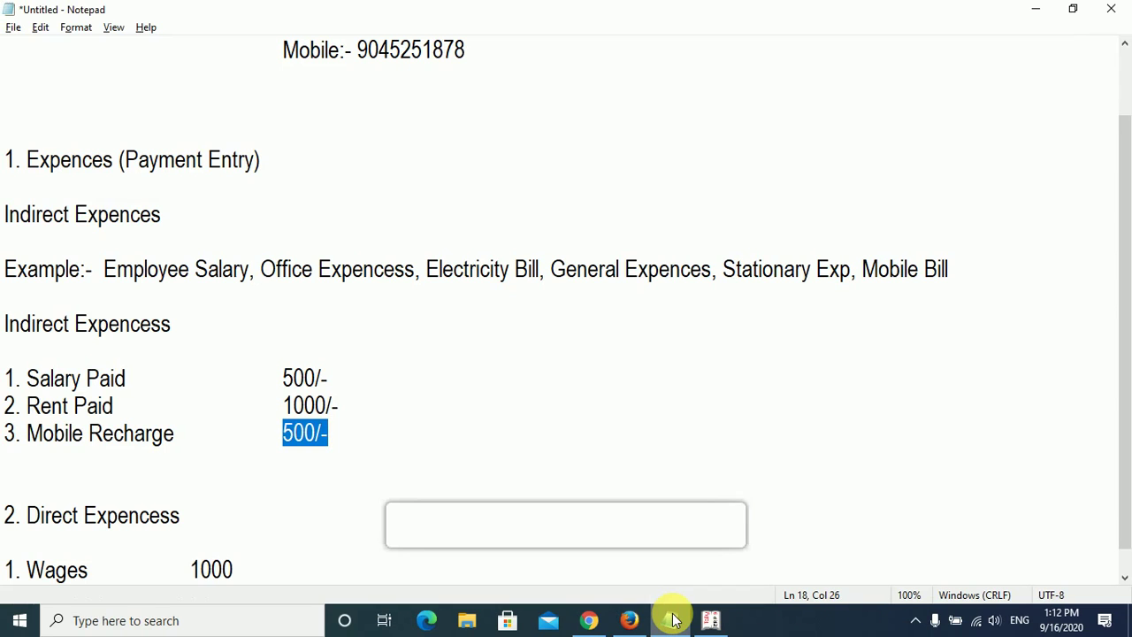
left_click(670, 618)
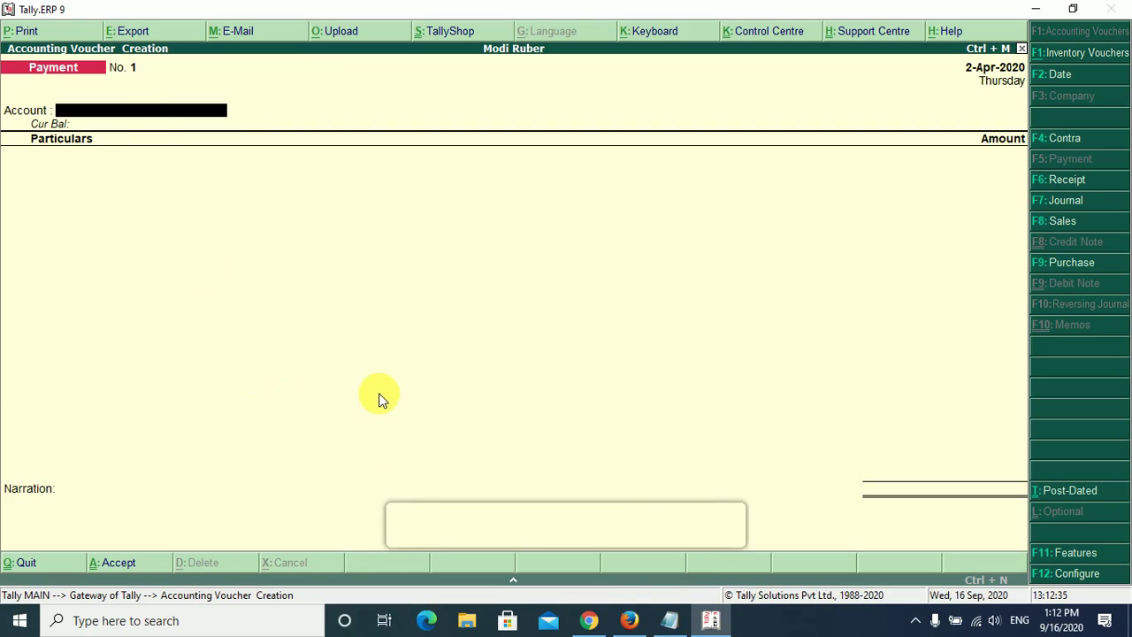
type("ca")
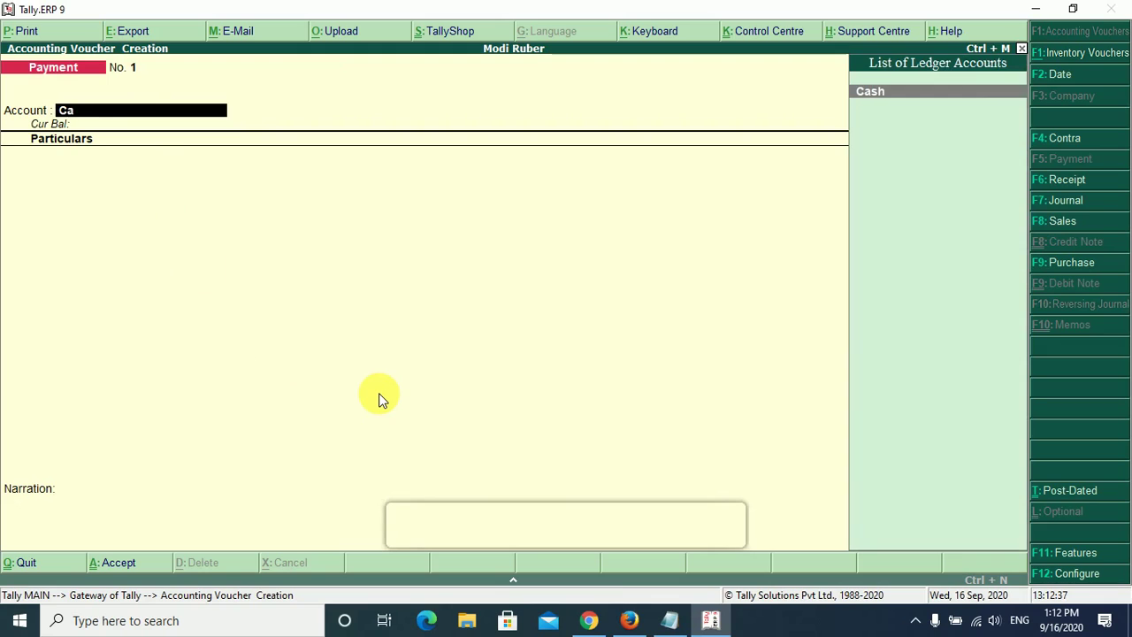
key("Return")
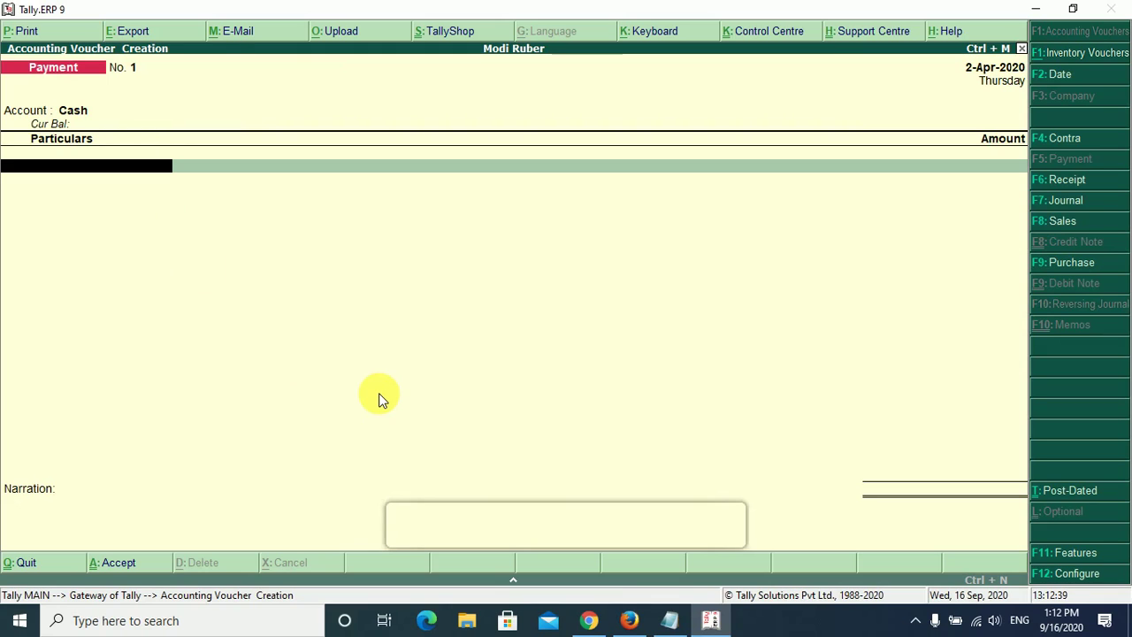
type("Sal")
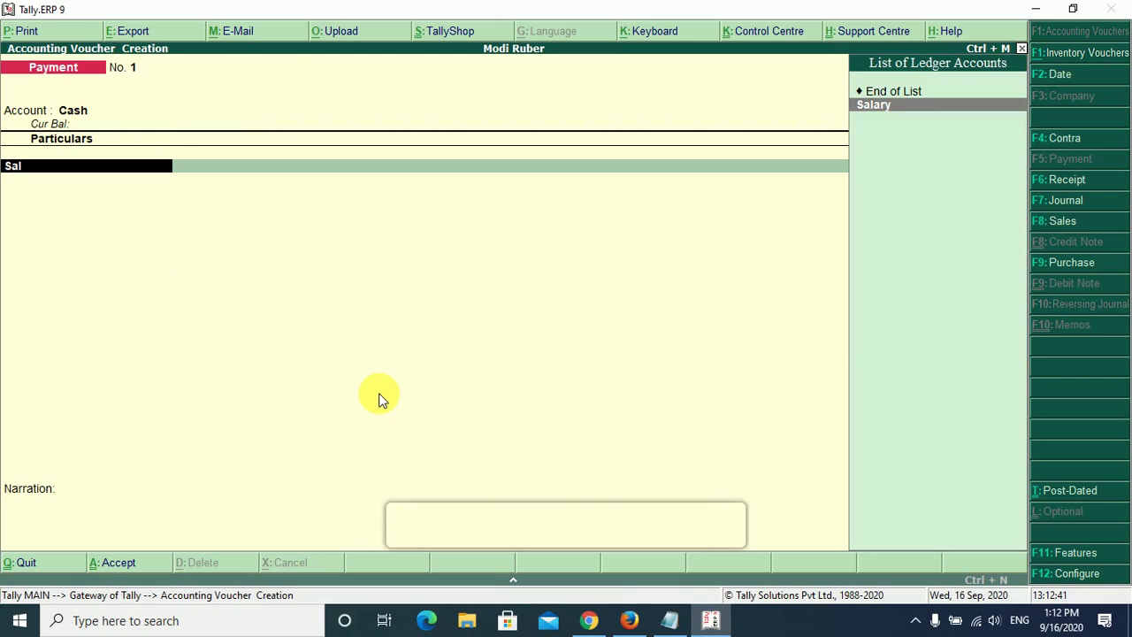
key("Return")
type("500")
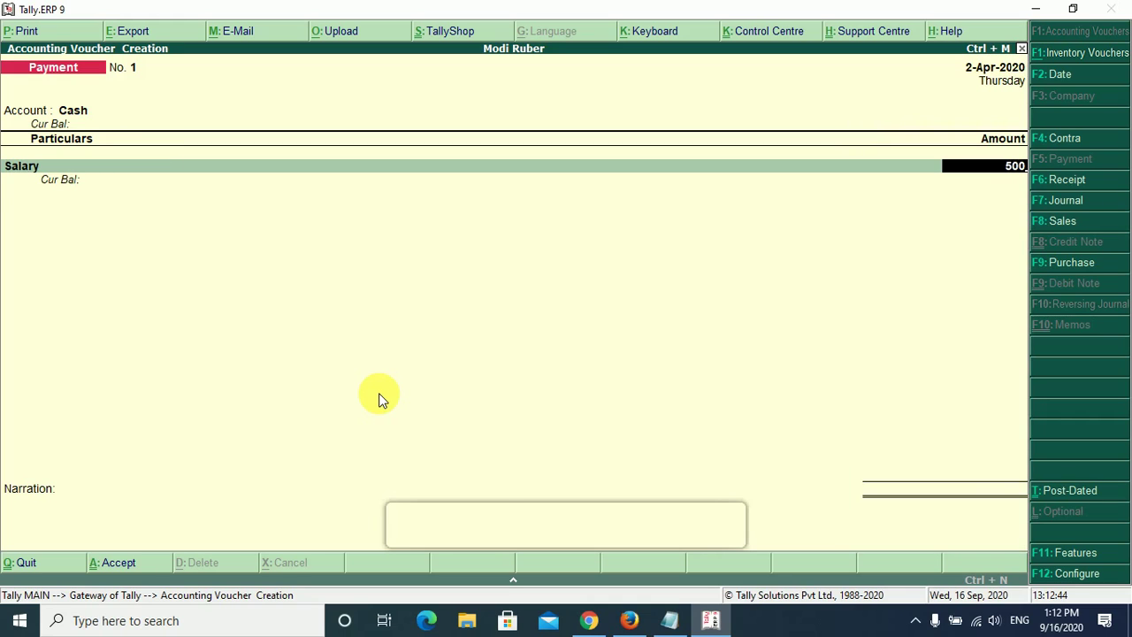
key("Return")
key("Return")
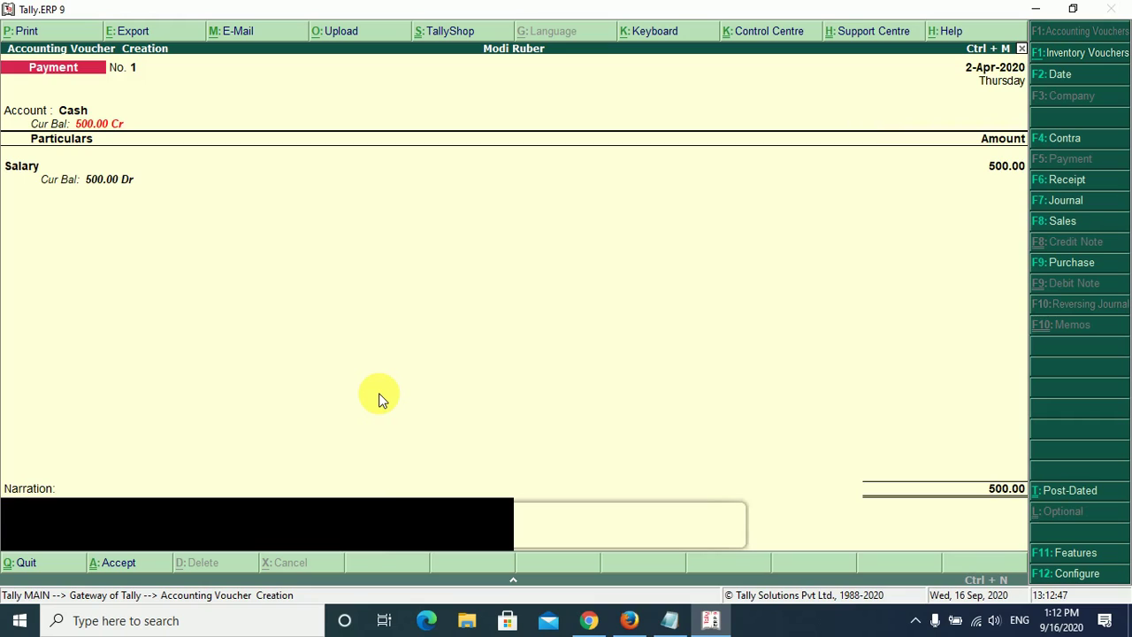
Step: Add the narration "Salary Paid 500 16 Sep 2020" and save the salary payment voucher
type("Salary Paid 500 16 S")
mouse_move(1062, 624)
type("ep")
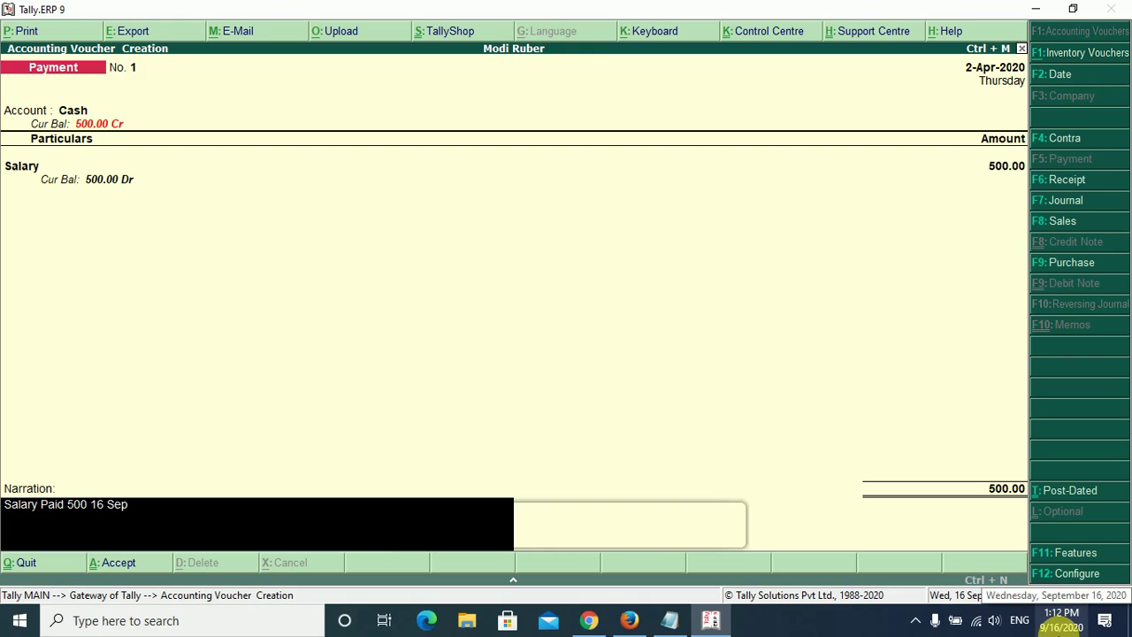
type(" 2020")
key("Return")
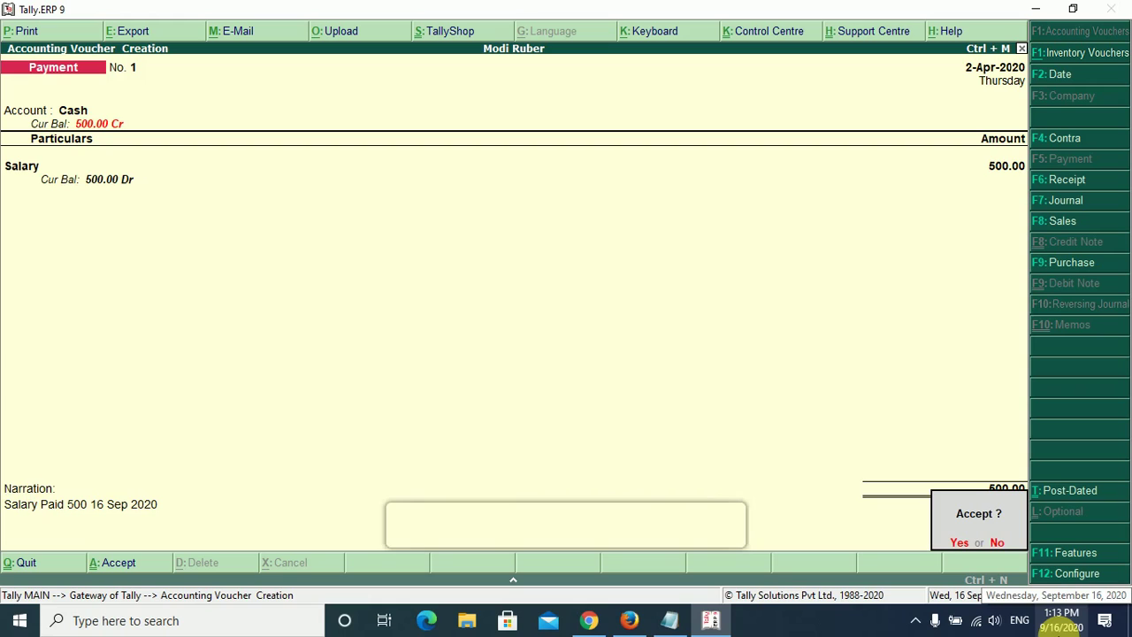
key("Return")
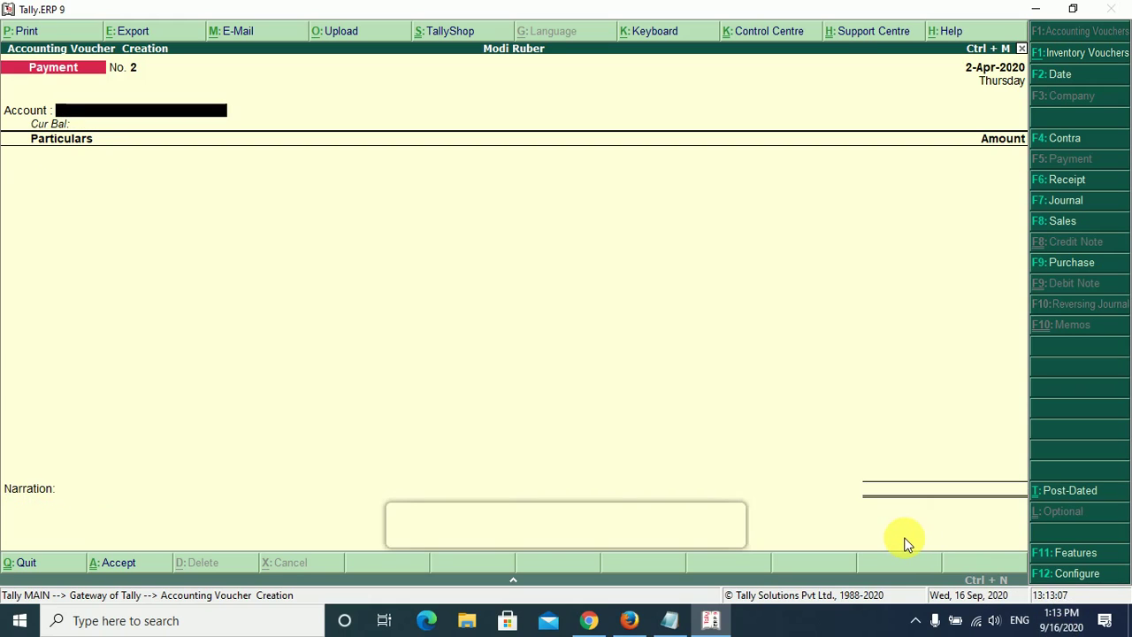
Step: Set Cash as the account of the second payment voucher and choose Electricity Bill as its expense ledger
key("Return")
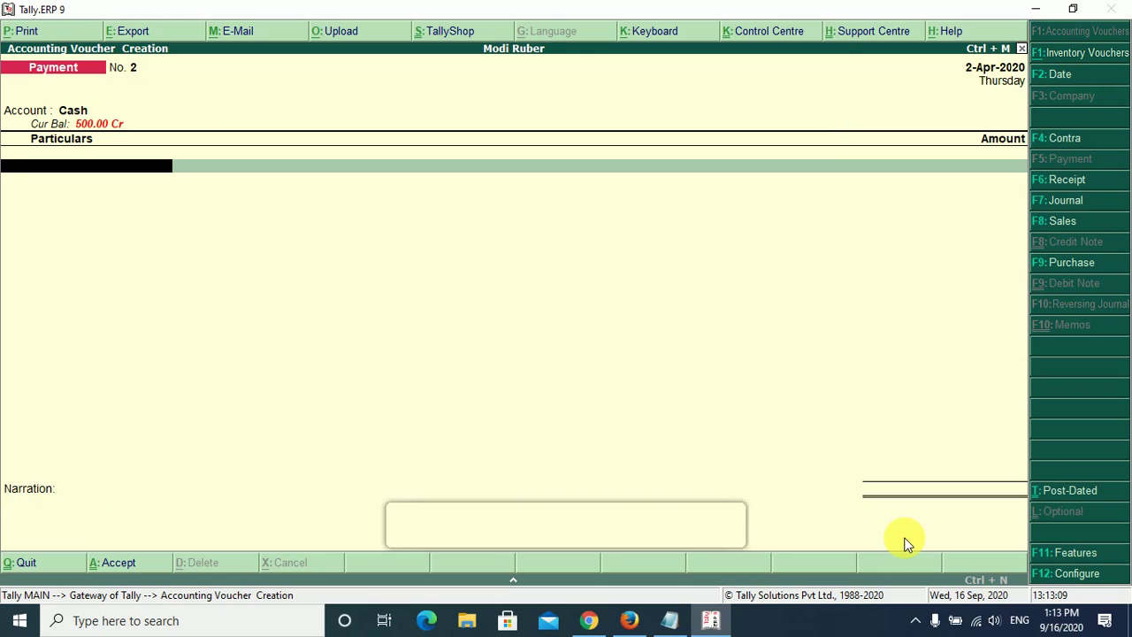
type("Re")
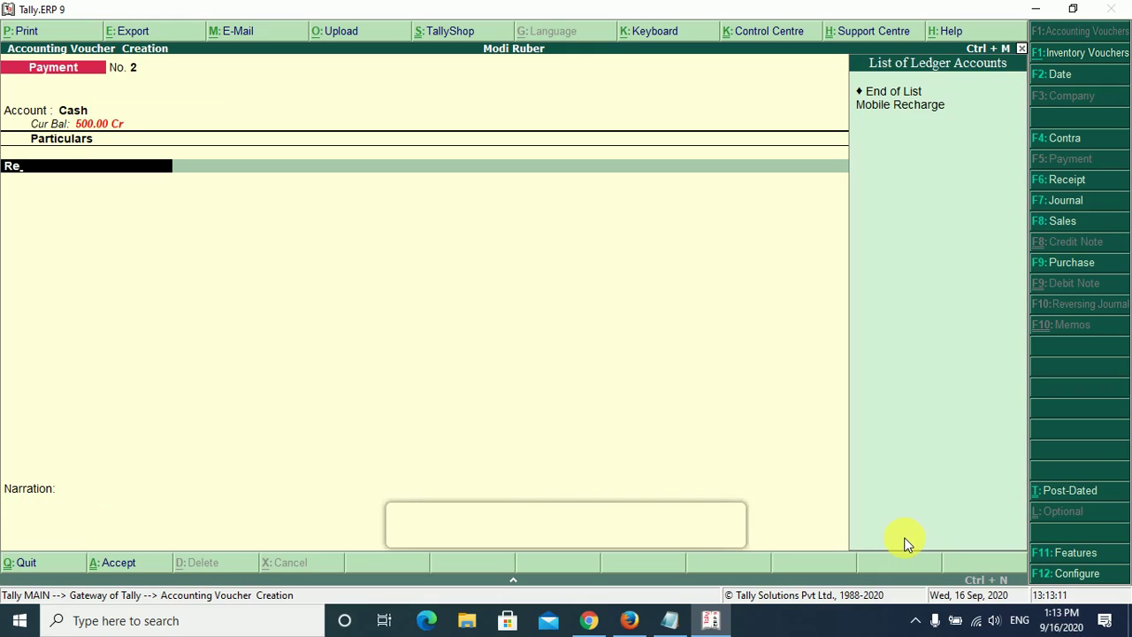
key("BackSpace")
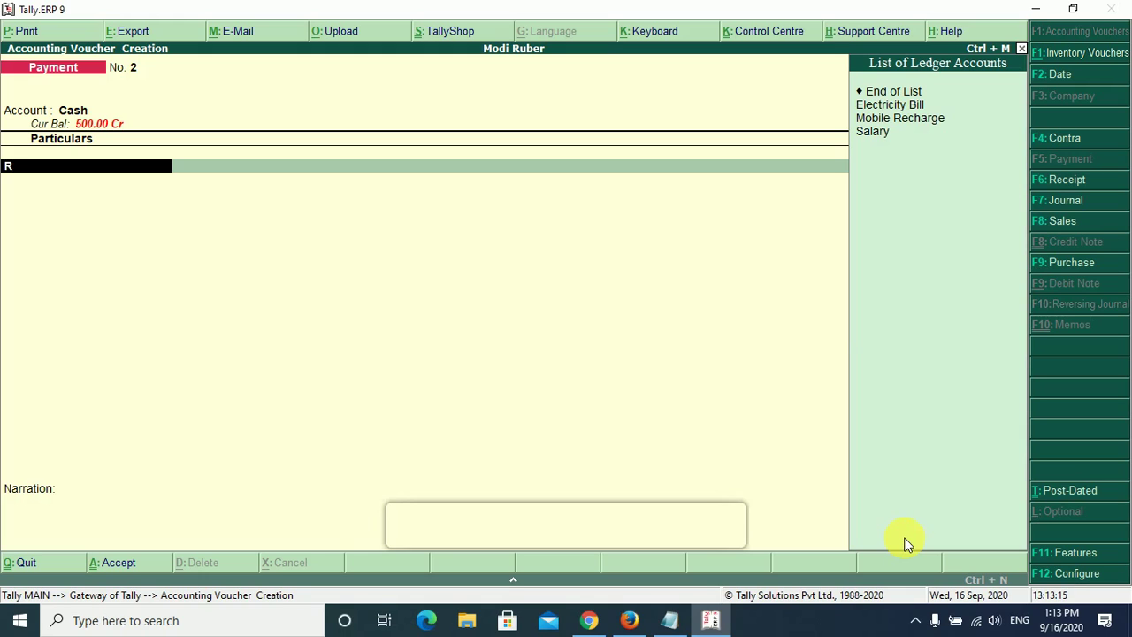
type("r")
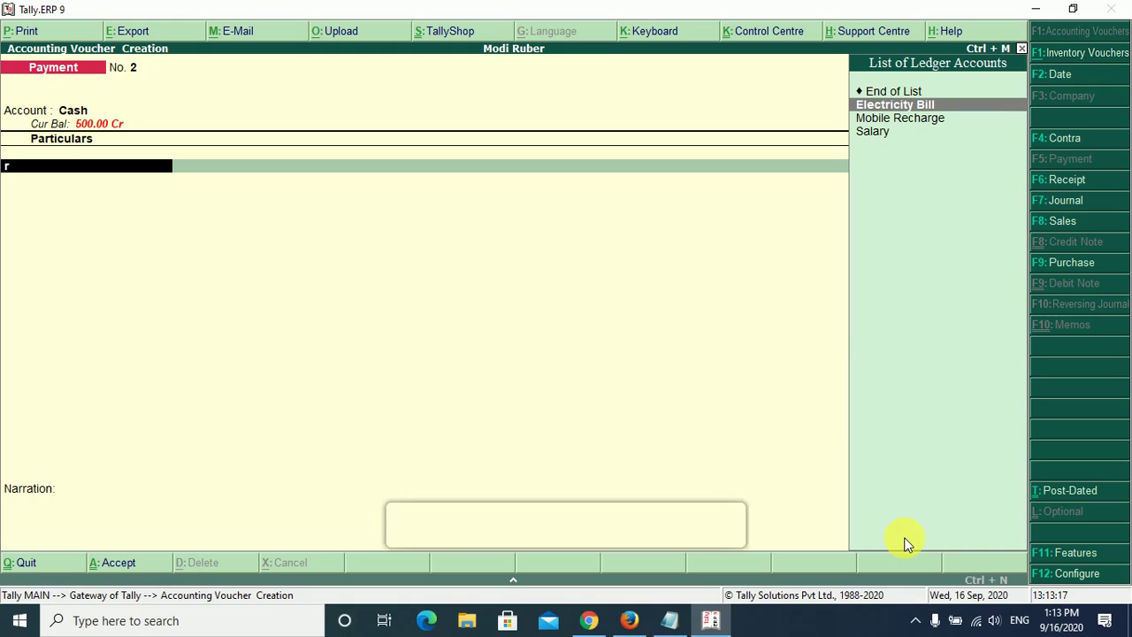
key("Return")
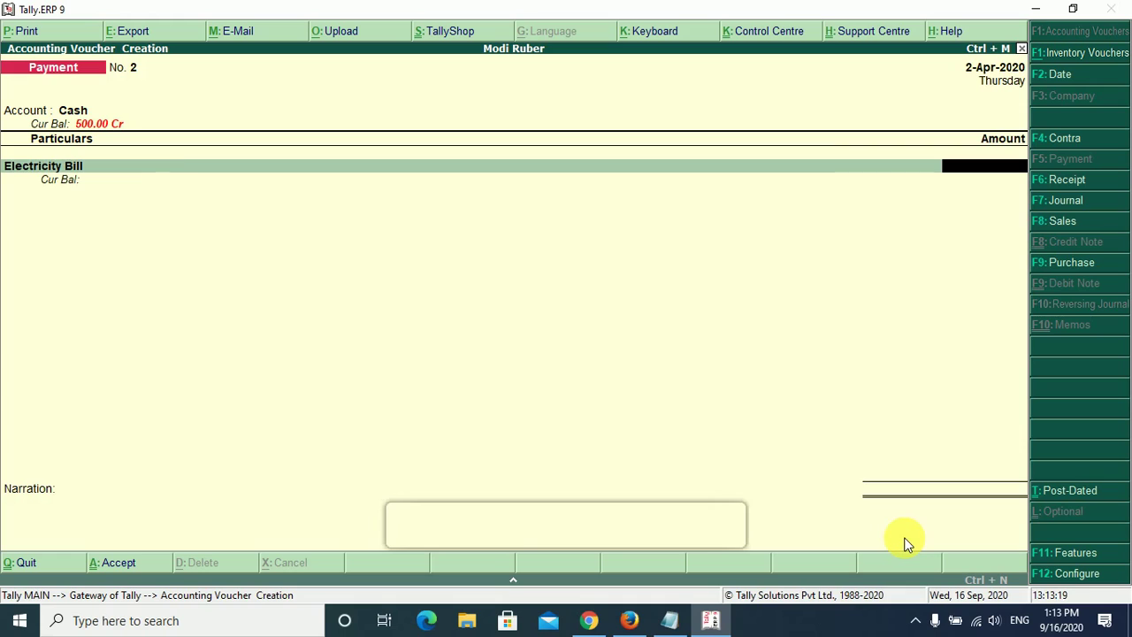
Step: Check the amount in the Notepad notes, enter 1000 for Electricity Bill in Tally.ERP 9 and save with a blank narration
left_click(671, 621)
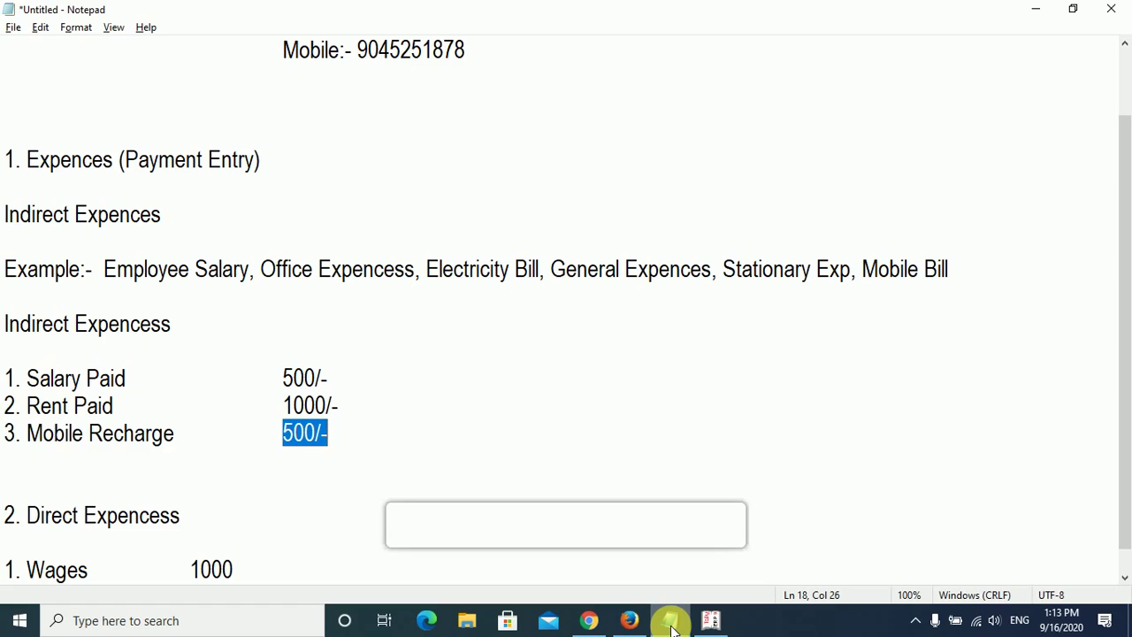
left_click(670, 622)
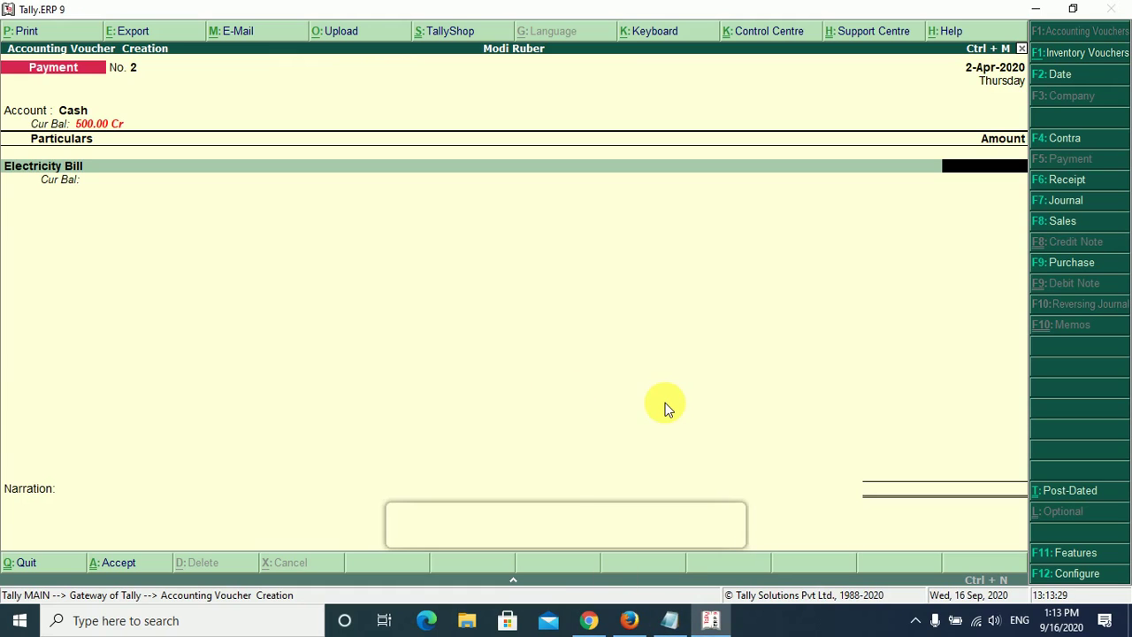
left_click(670, 622)
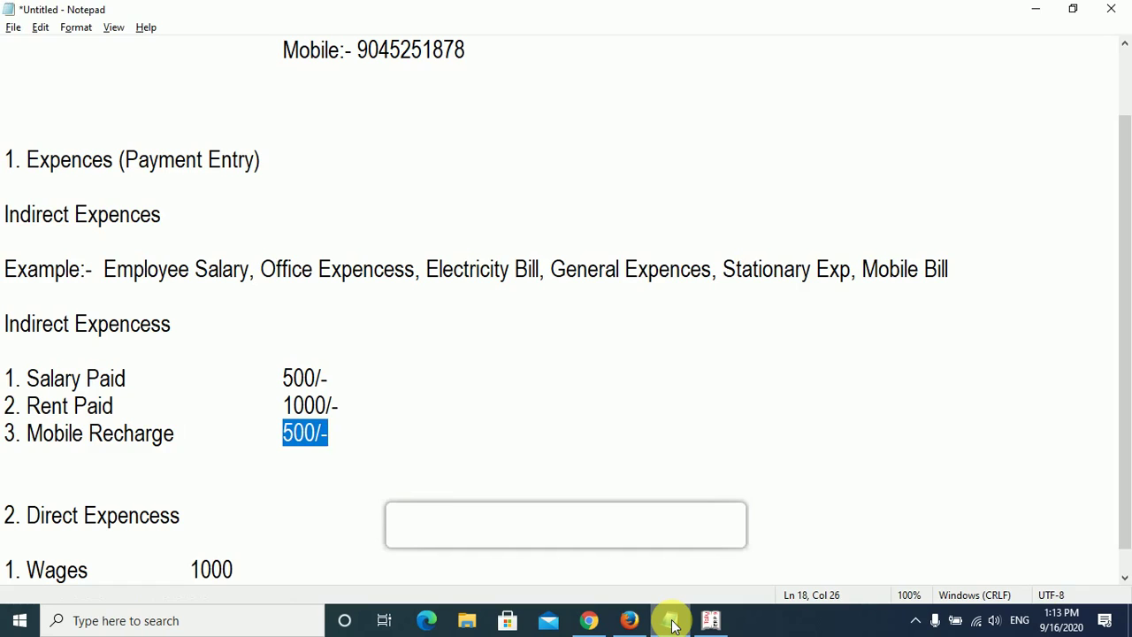
left_click(671, 621)
type("000")
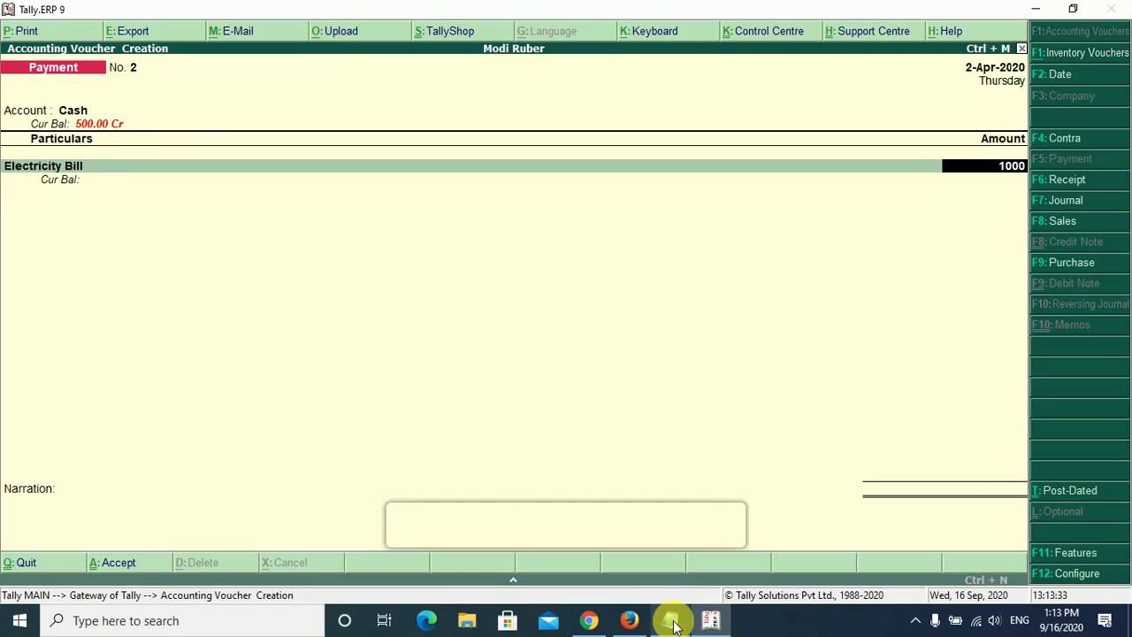
key("Return")
key("Return")
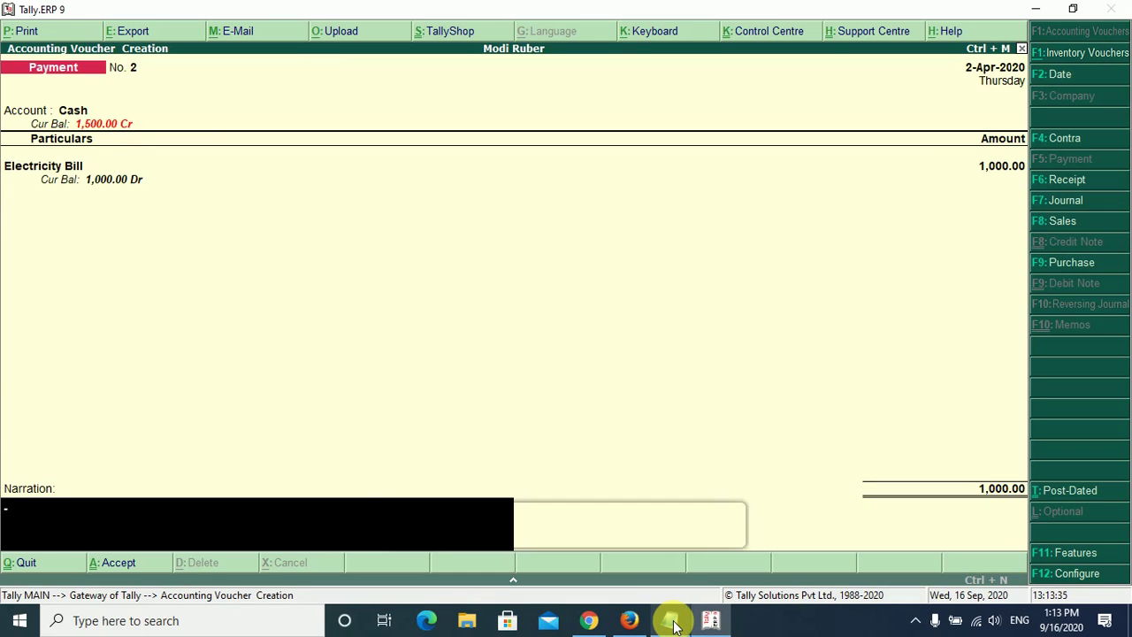
key("Return")
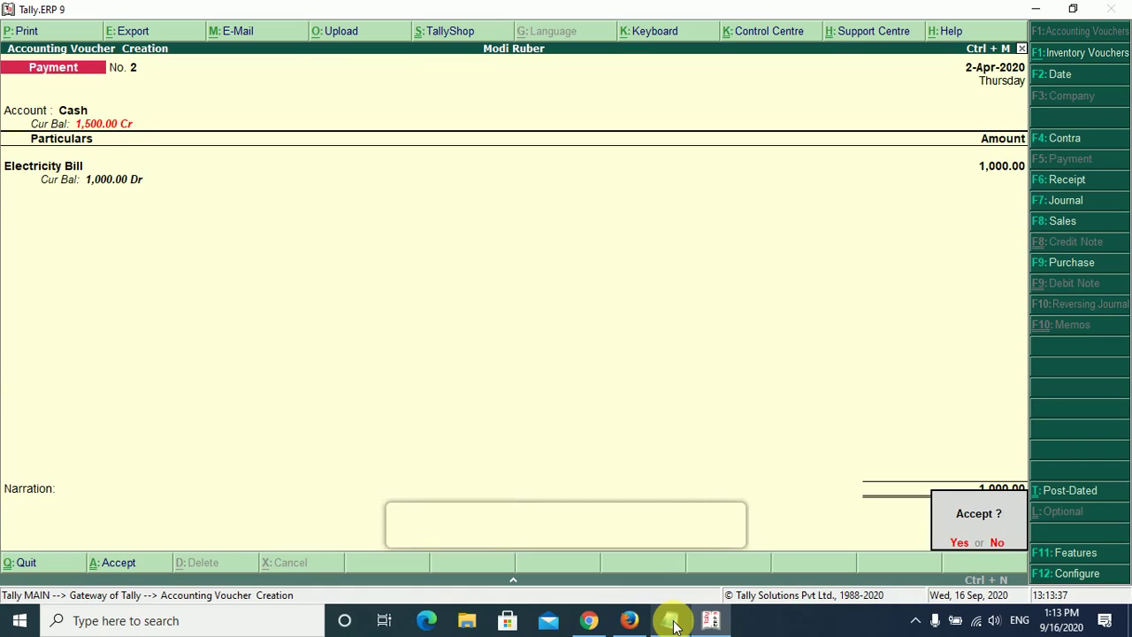
type("y")
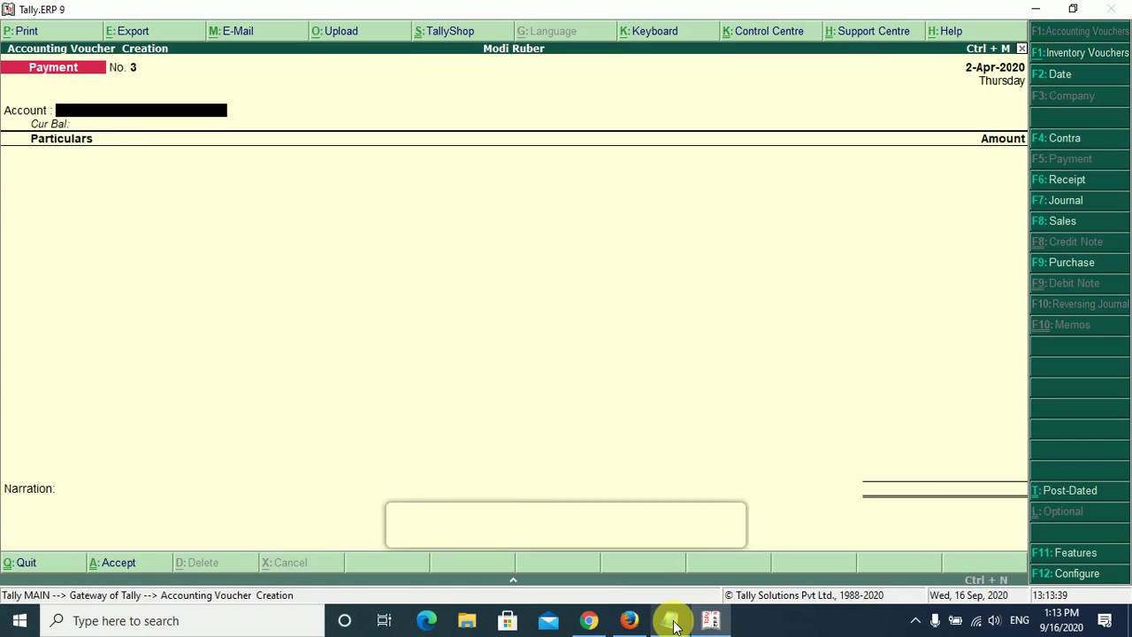
Step: Enter a Mobile Recharge payment of 400 from the Cash account in the third payment voucher
type("ca")
key("Return")
type("M")
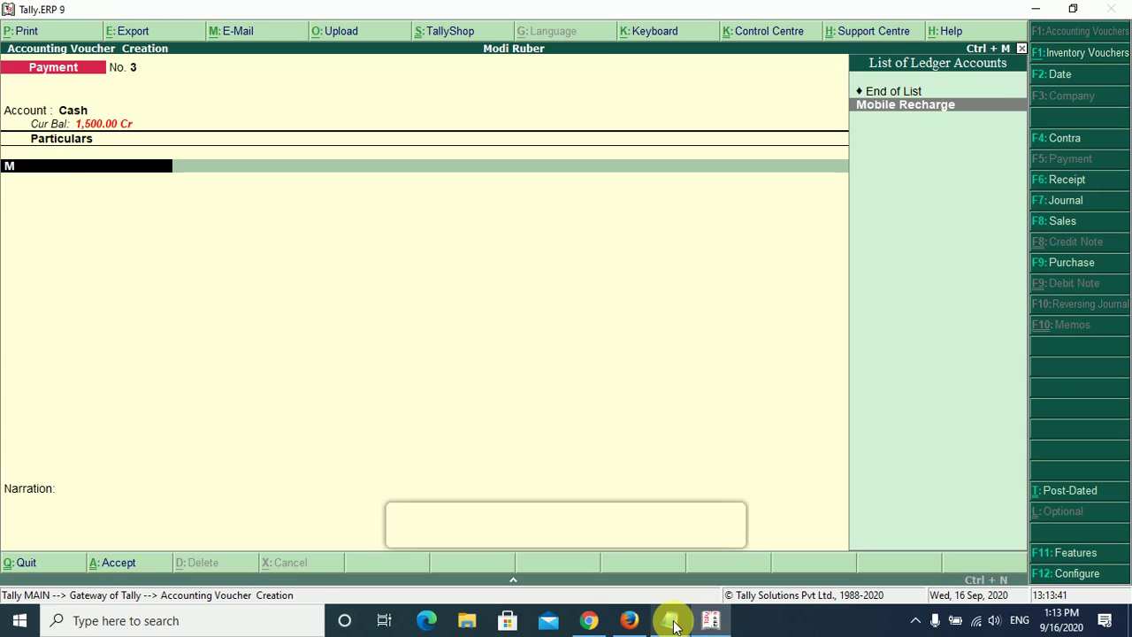
key("Return")
mouse_move(720, 619)
type("400")
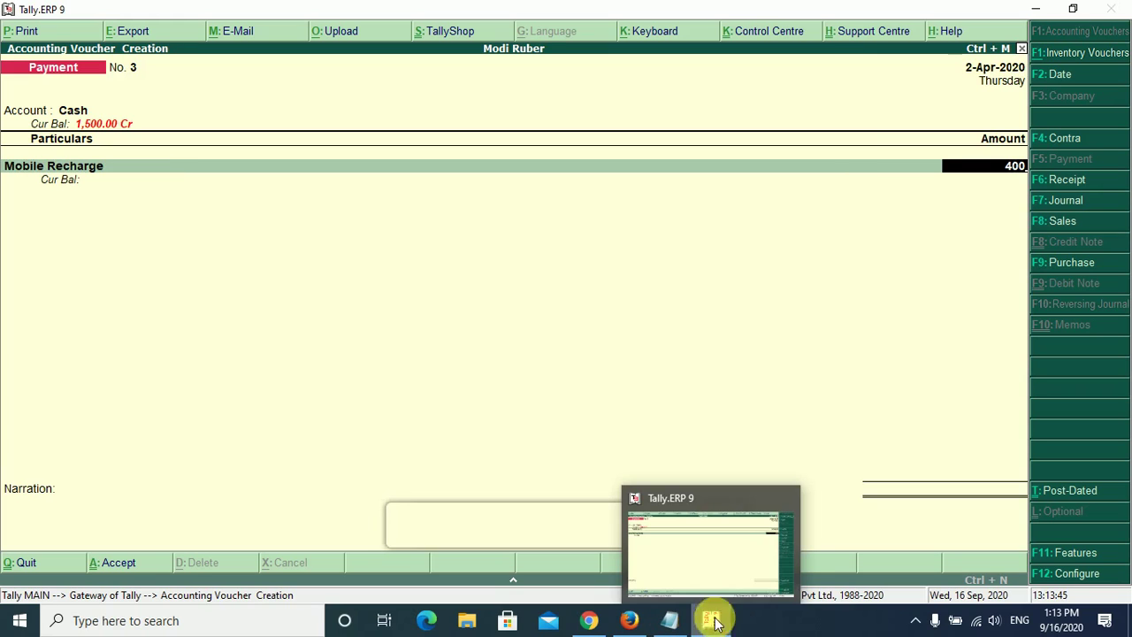
Step: Check the notes, correct the Mobile Recharge amount to 500 and save the voucher with a blank narration
left_click(667, 622)
left_click(668, 624)
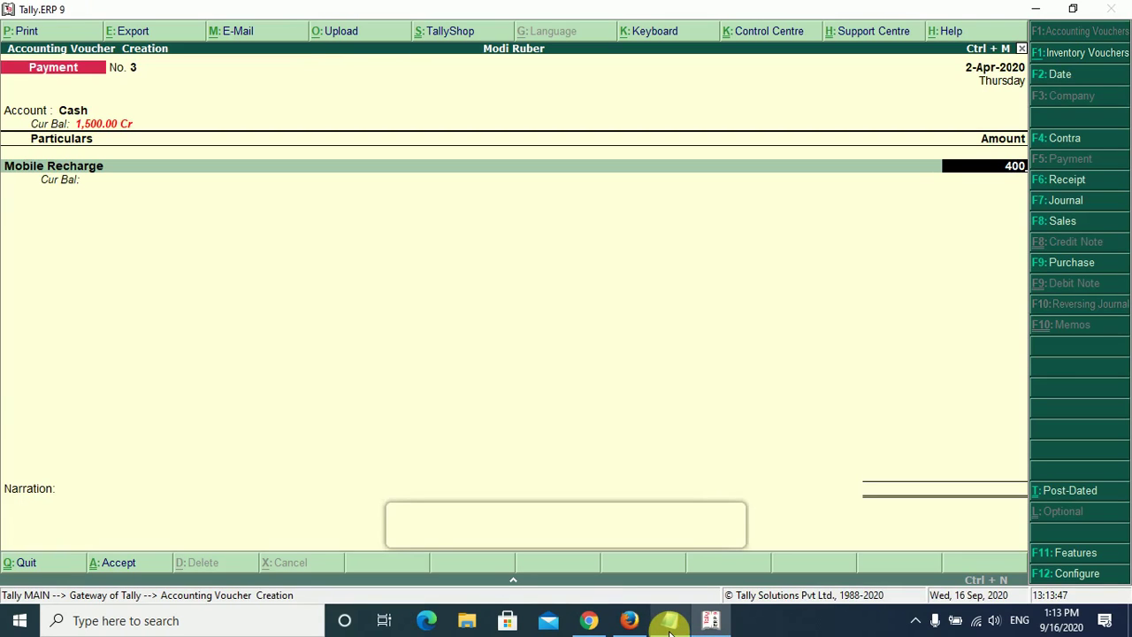
key("BackSpace")
key("BackSpace")
key("BackSpace")
type("500")
key("Return")
key("Return")
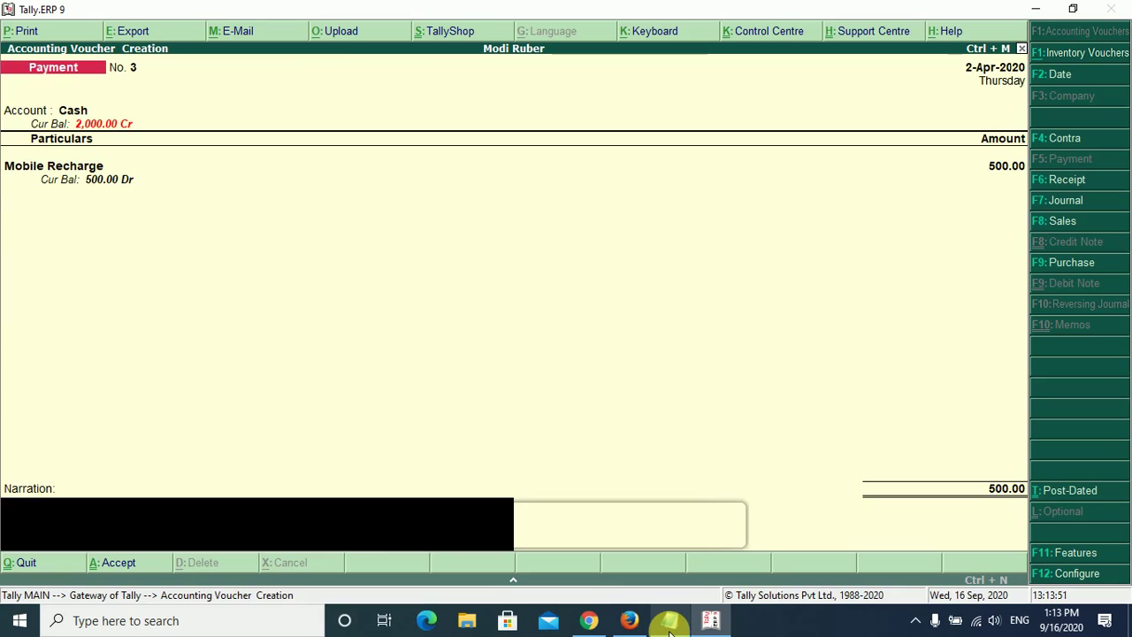
key("Return")
key("Return")
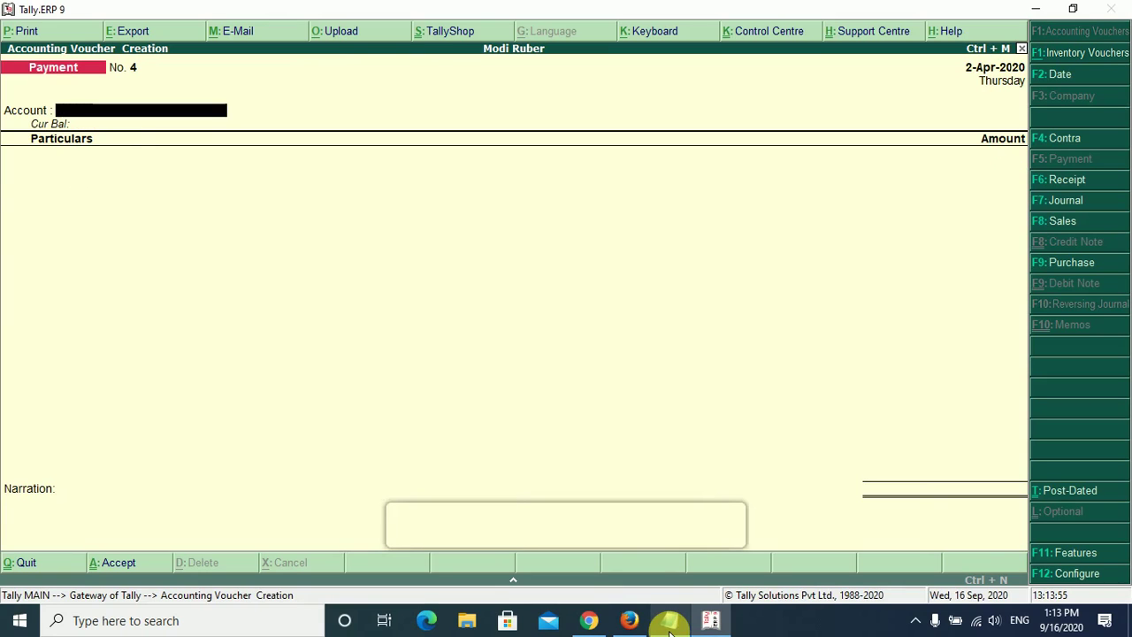
Step: Review the Wages and Cartage entries under direct expenses in the Notepad notes and return to Tally.ERP 9
left_click(670, 620)
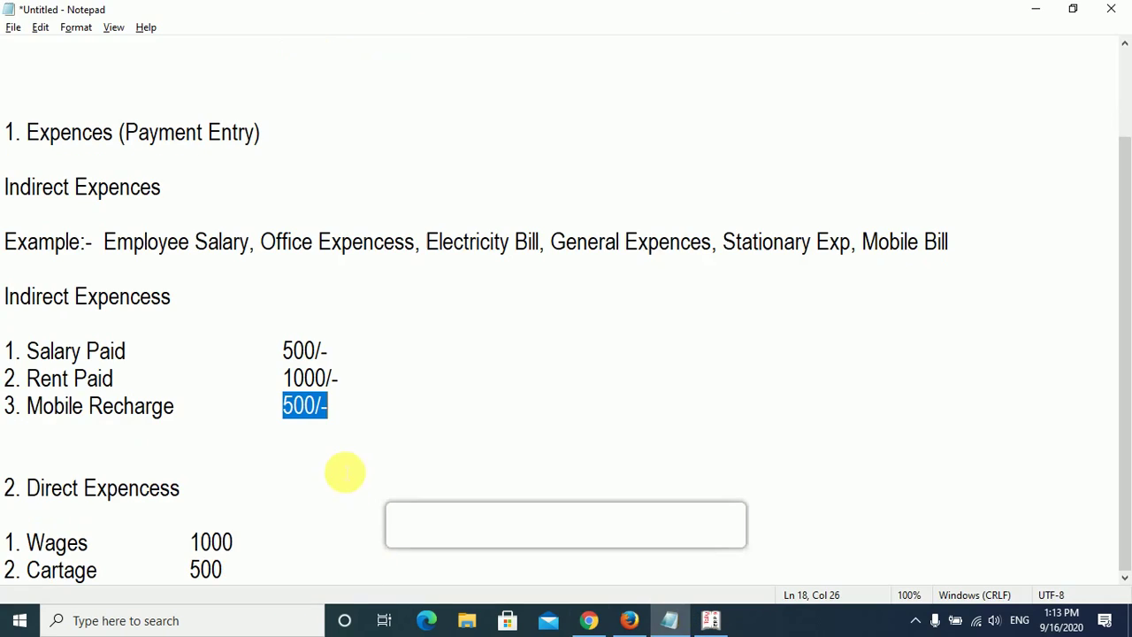
left_click(113, 550)
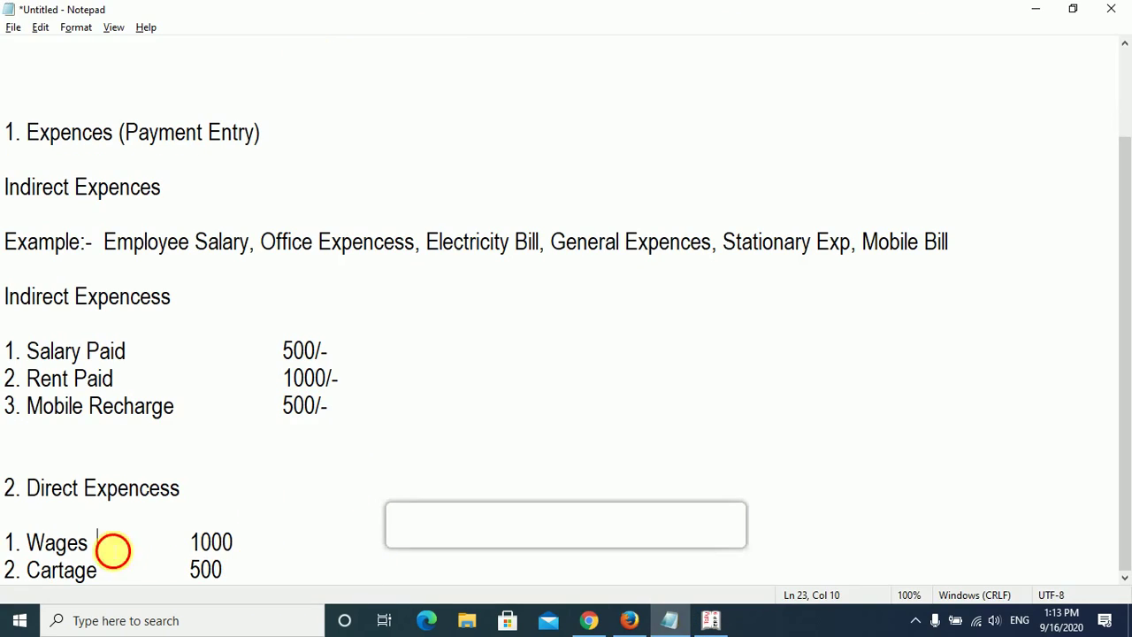
left_click_drag(114, 550, 26, 542)
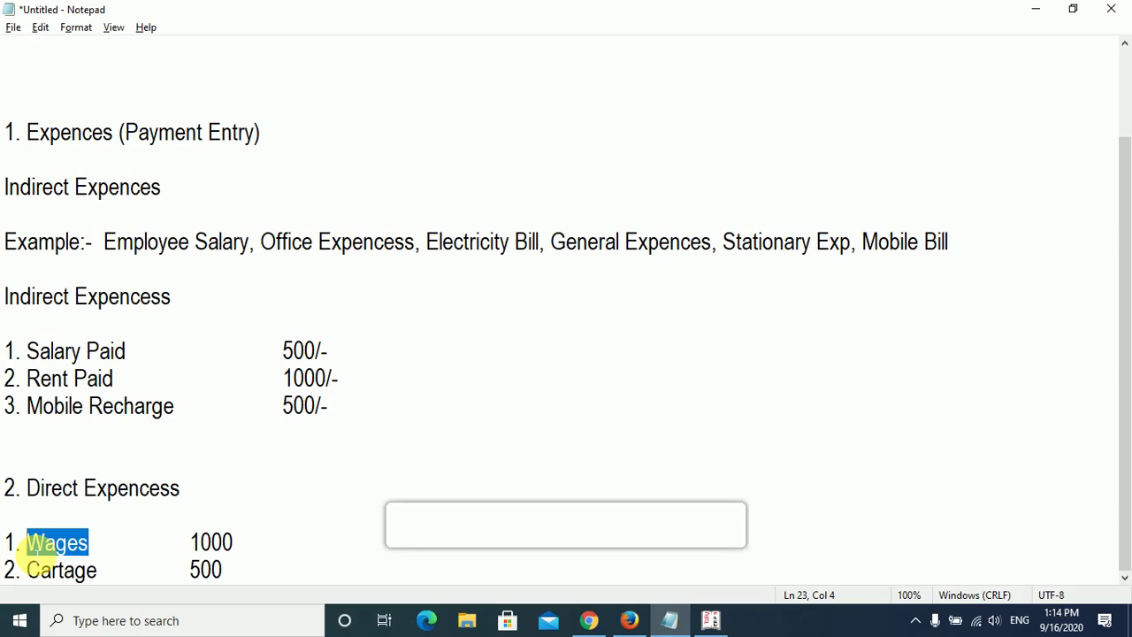
double_click(76, 570)
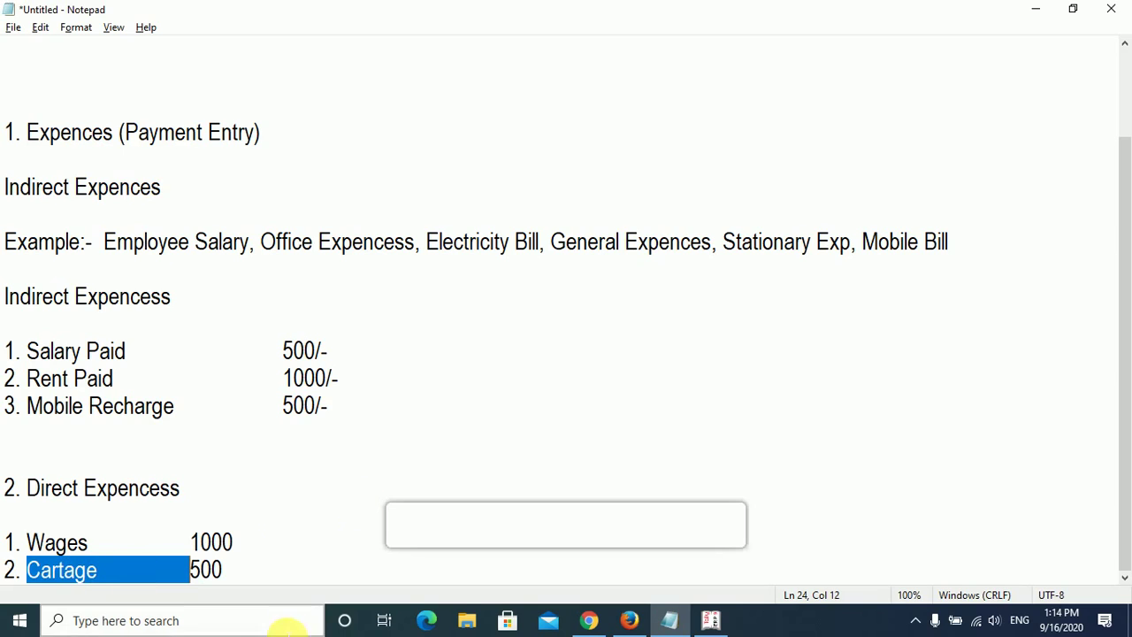
left_click(591, 622)
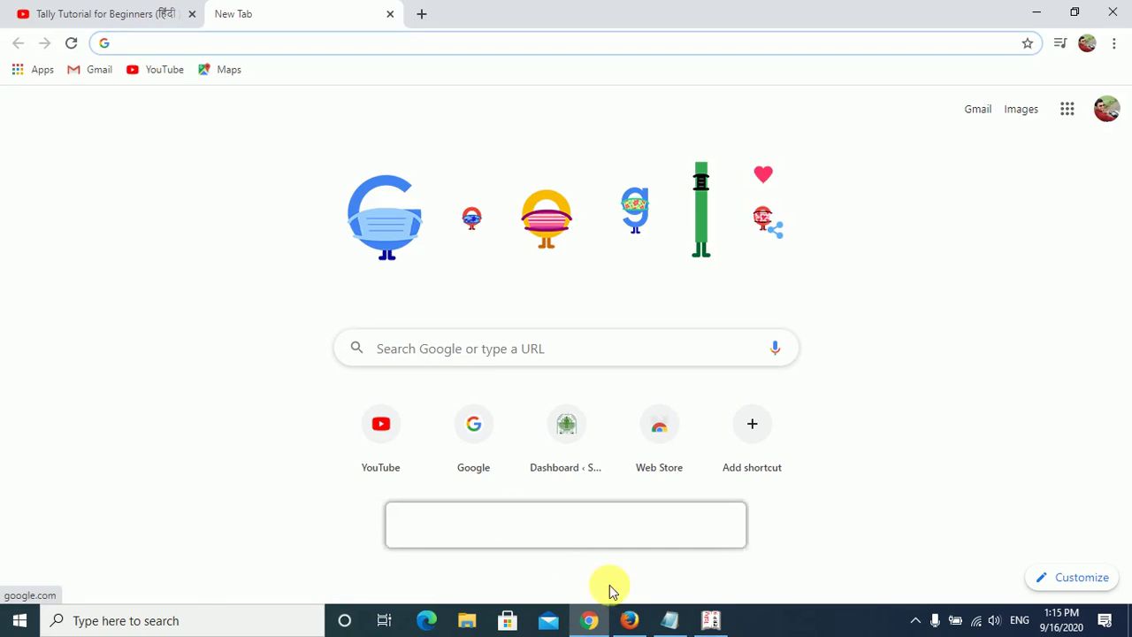
left_click(712, 619)
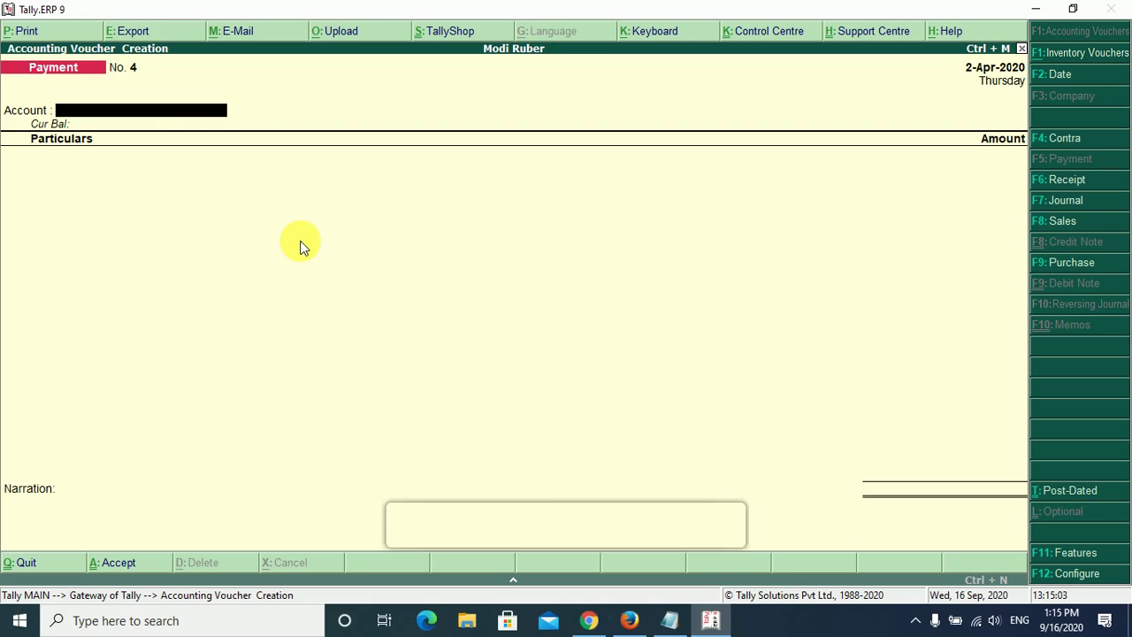
Step: Leave the empty payment voucher and start creating a single ledger named Wages
key("Escape")
key("Return")
key("Up")
key("Up")
key("Return")
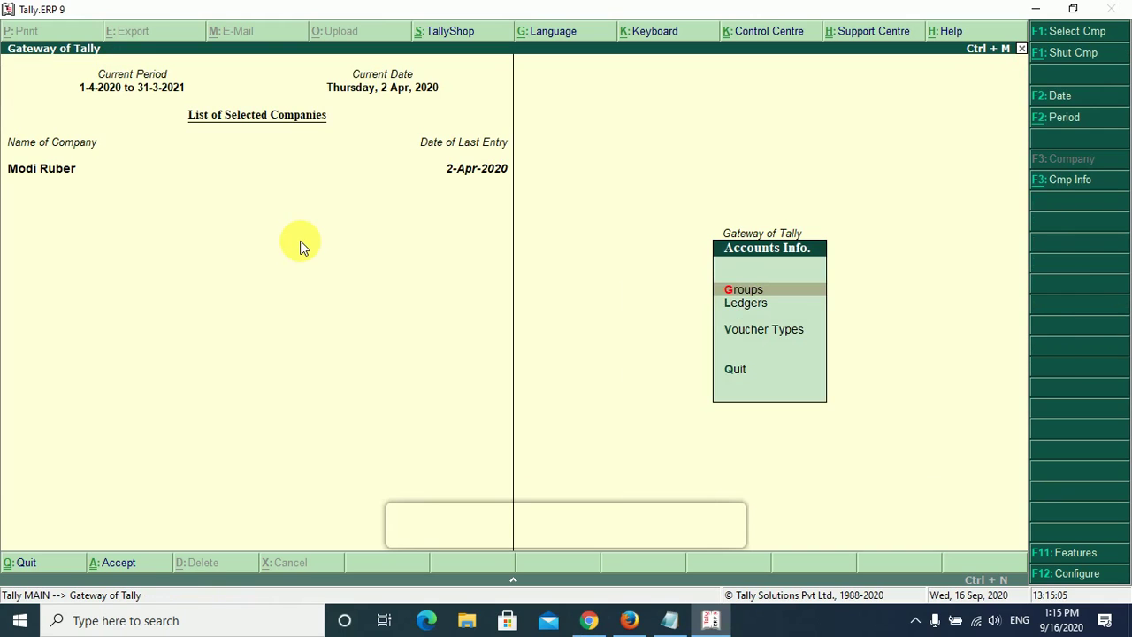
key("Down")
key("Return")
key("Return")
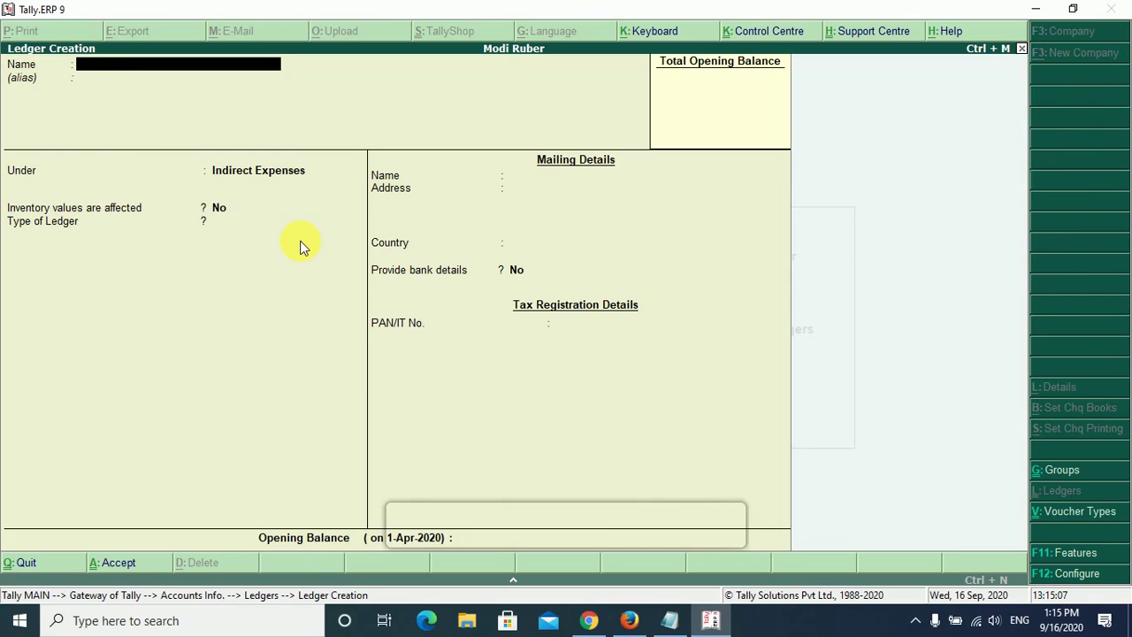
type("Wages")
key("Return")
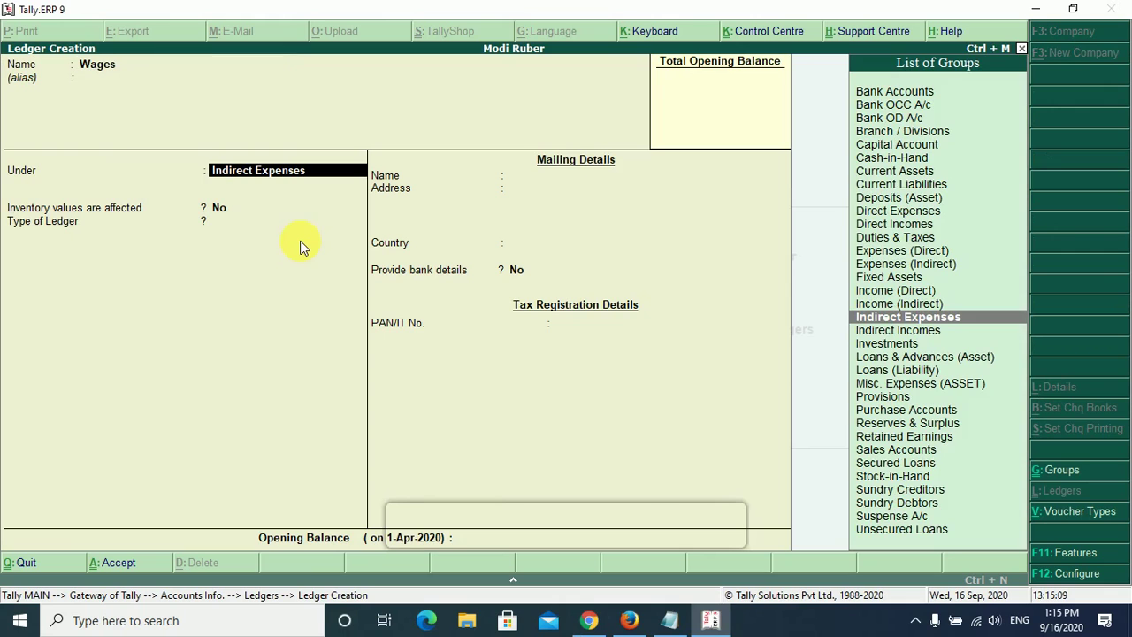
type("De")
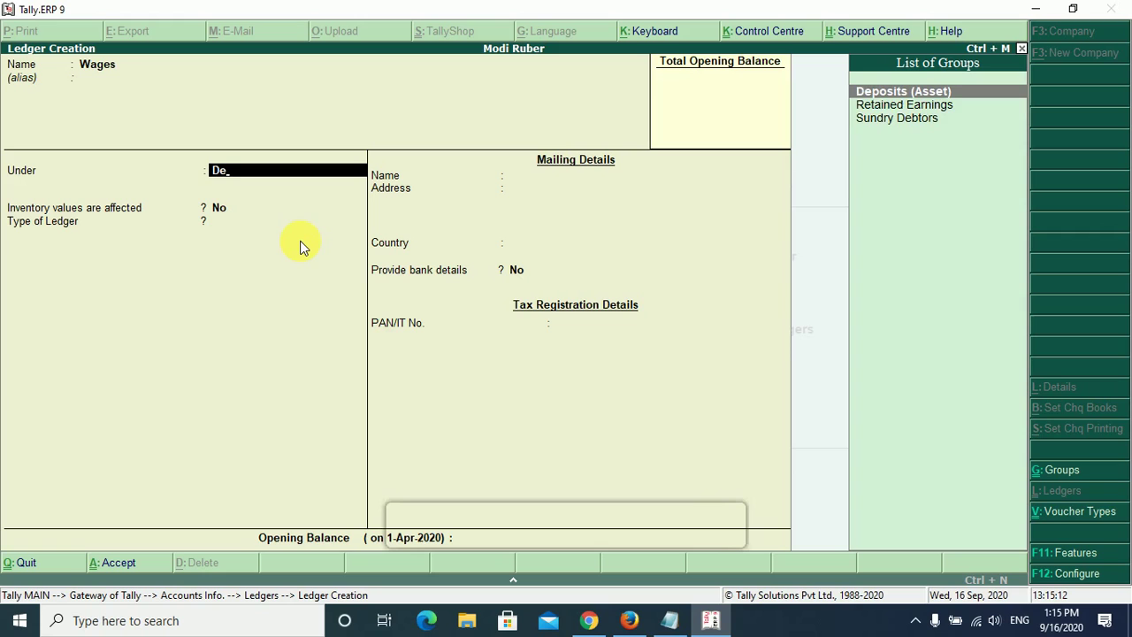
key("Down")
key("Down")
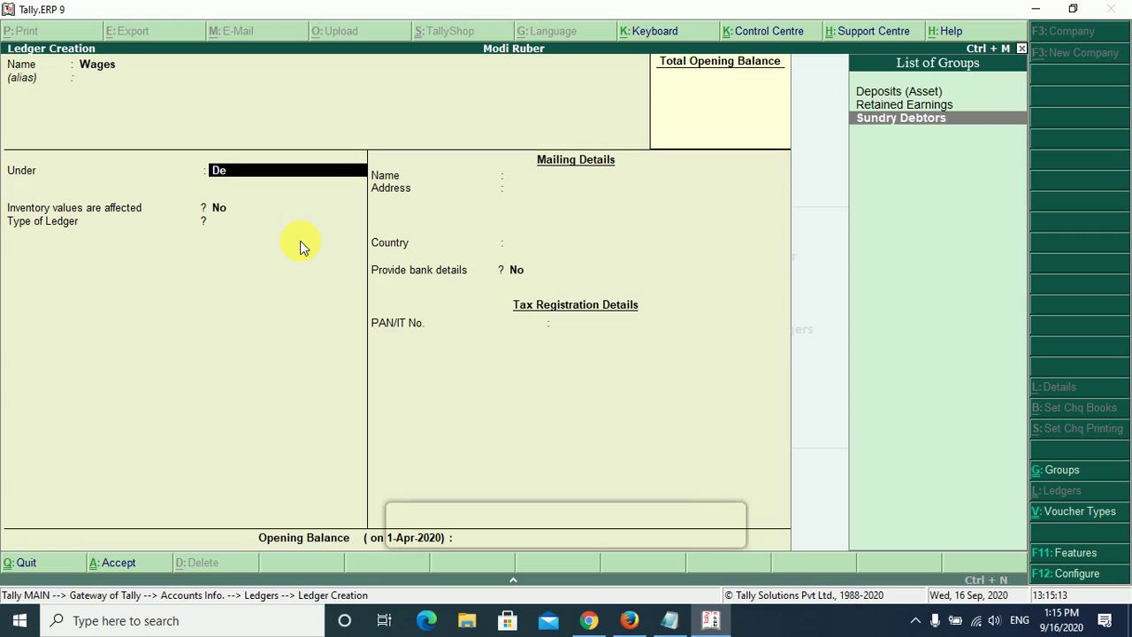
key("BackSpace")
key("BackSpace")
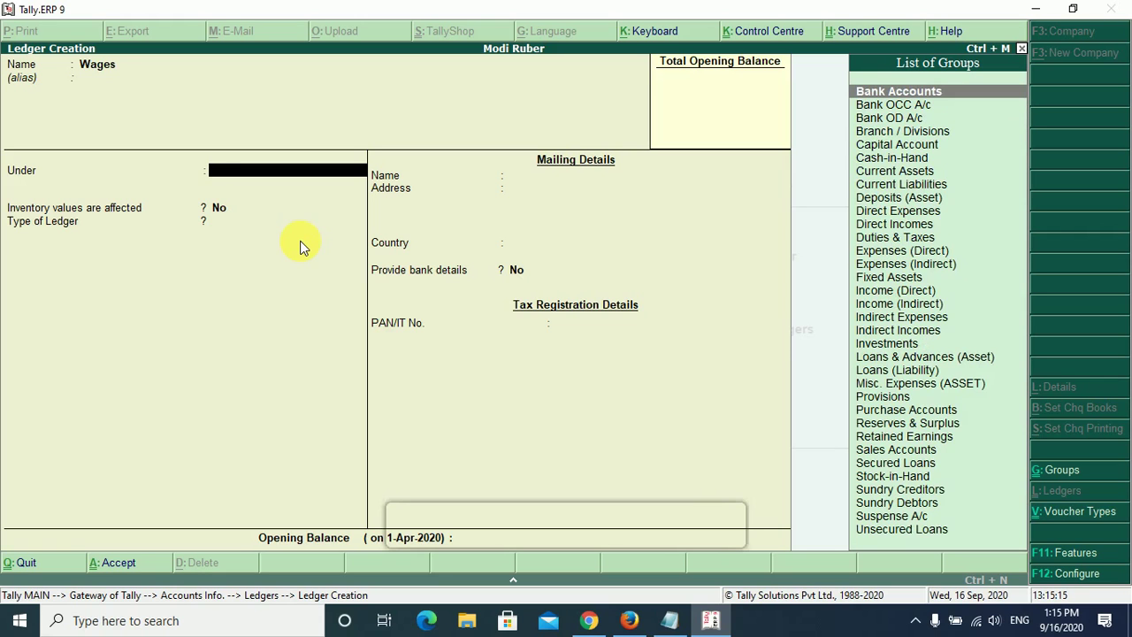
Step: Put the Wages ledger under Direct Expenses with ledger type Not Applicable, save it and return to the Gateway of Tally
type("D")
key("Down")
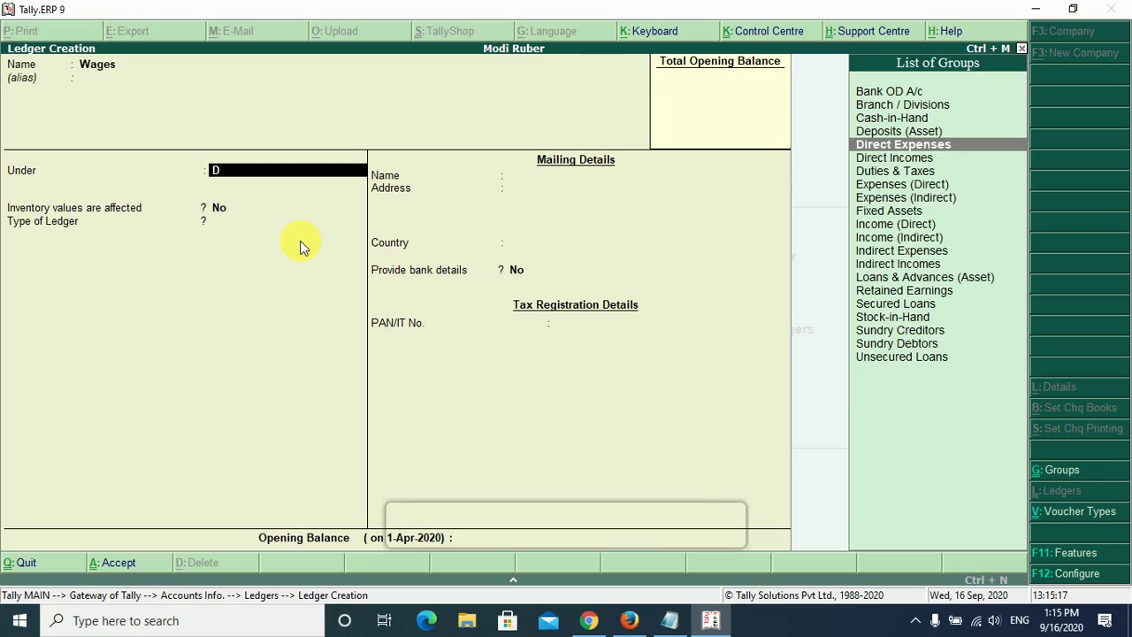
key("Return")
key("Return")
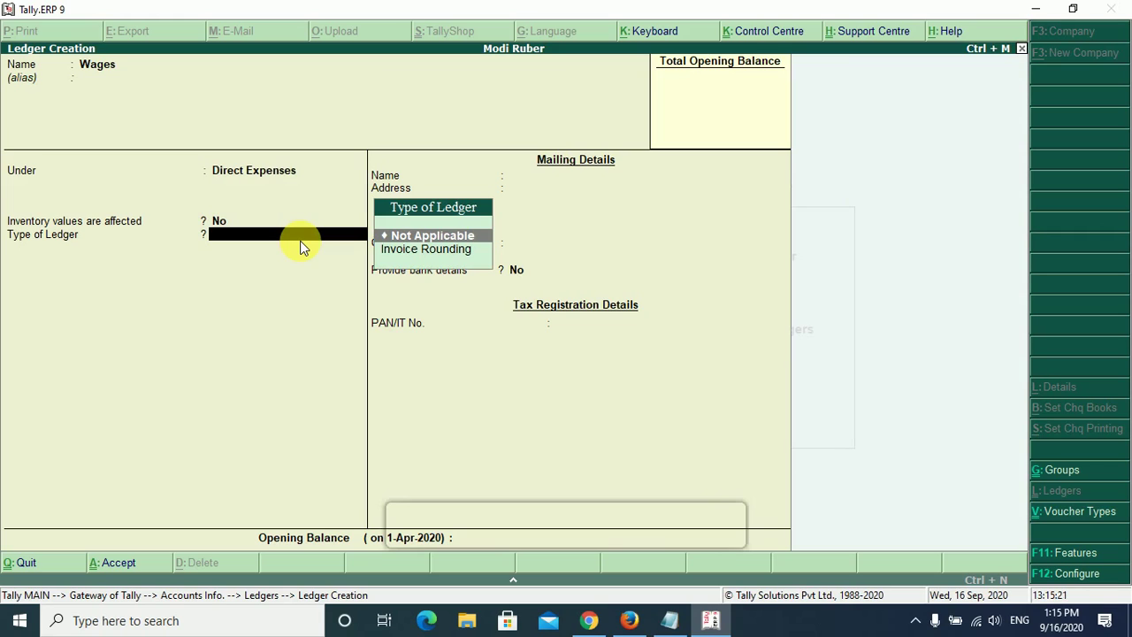
key("Return")
key("Return")
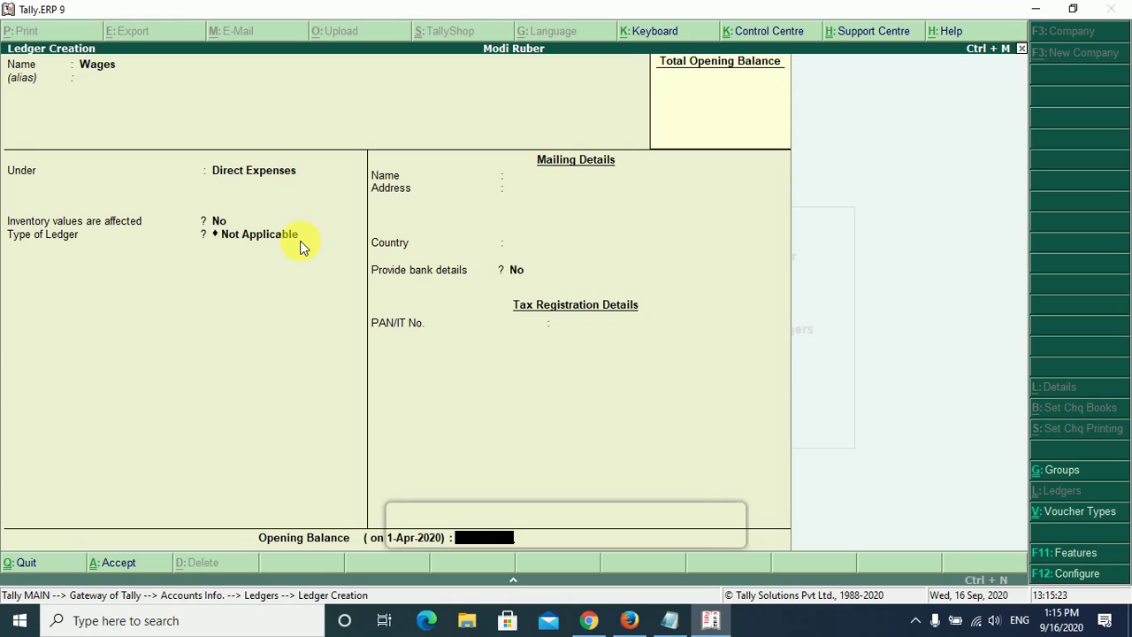
key("Return")
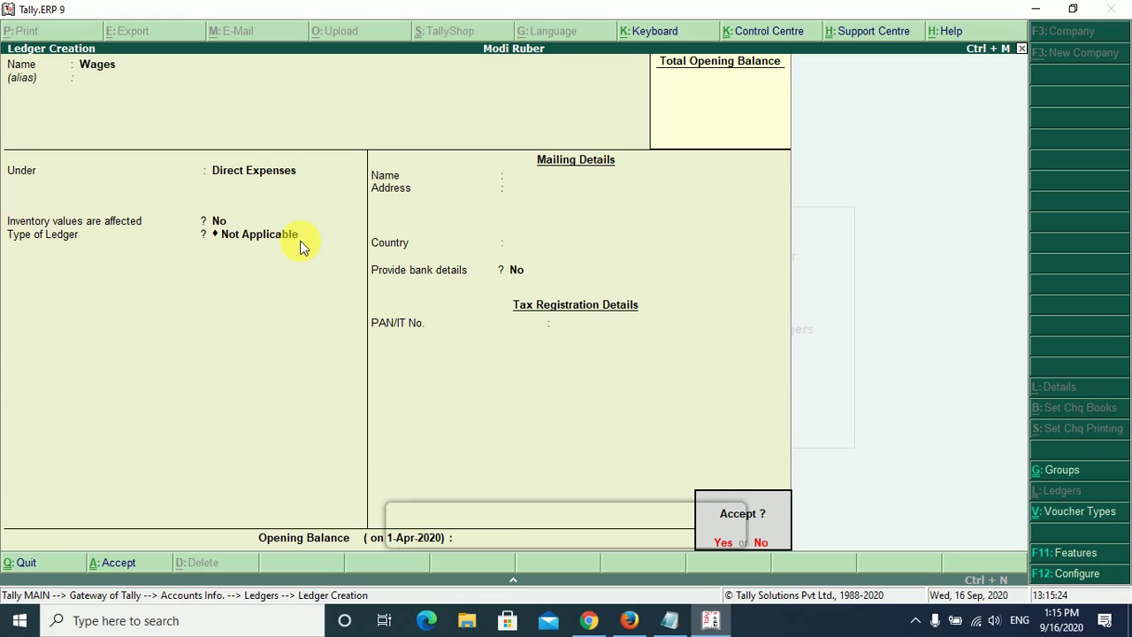
key("Return")
key("Escape")
key("Escape")
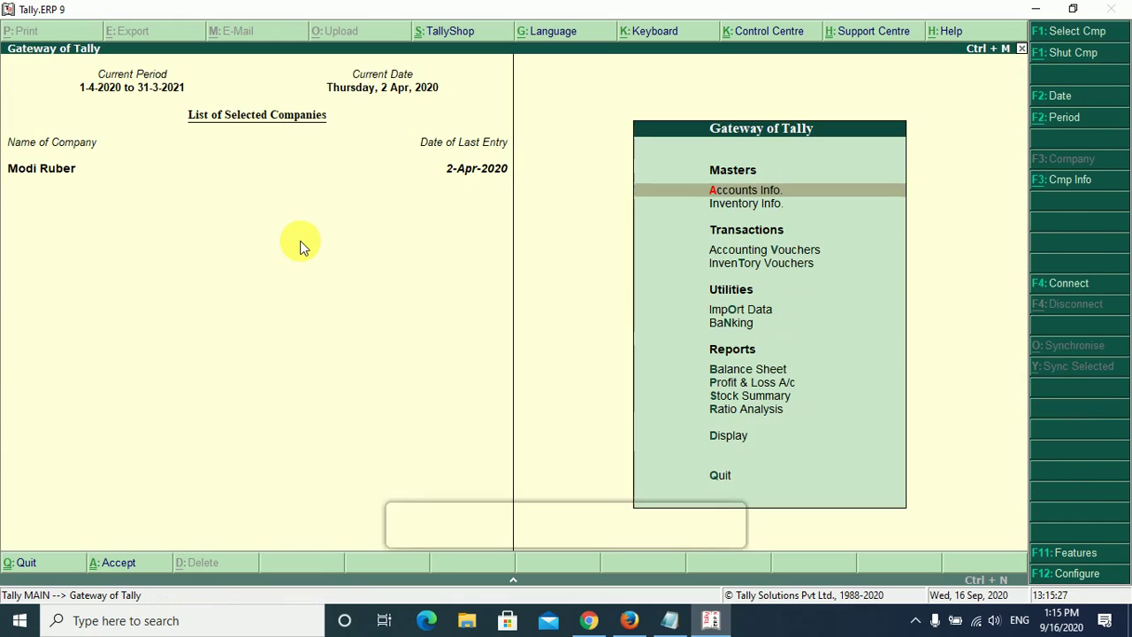
Step: Start a payment voucher from the Cash account and choose Wages as its expense ledger
key("Down")
key("Down")
key("Return")
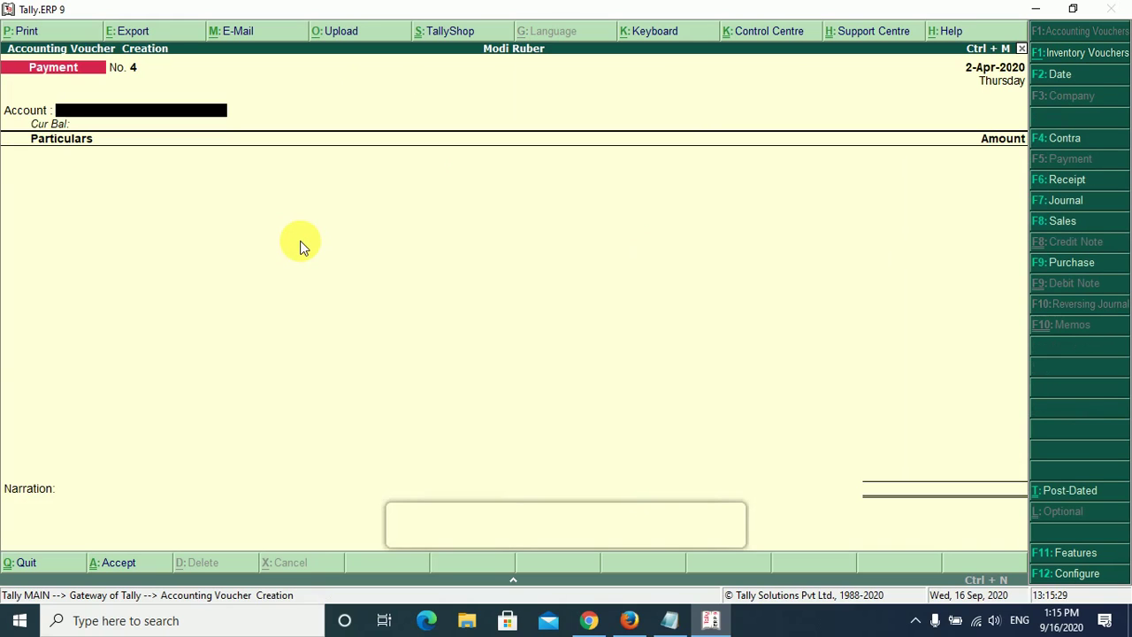
type("ca")
key("Return")
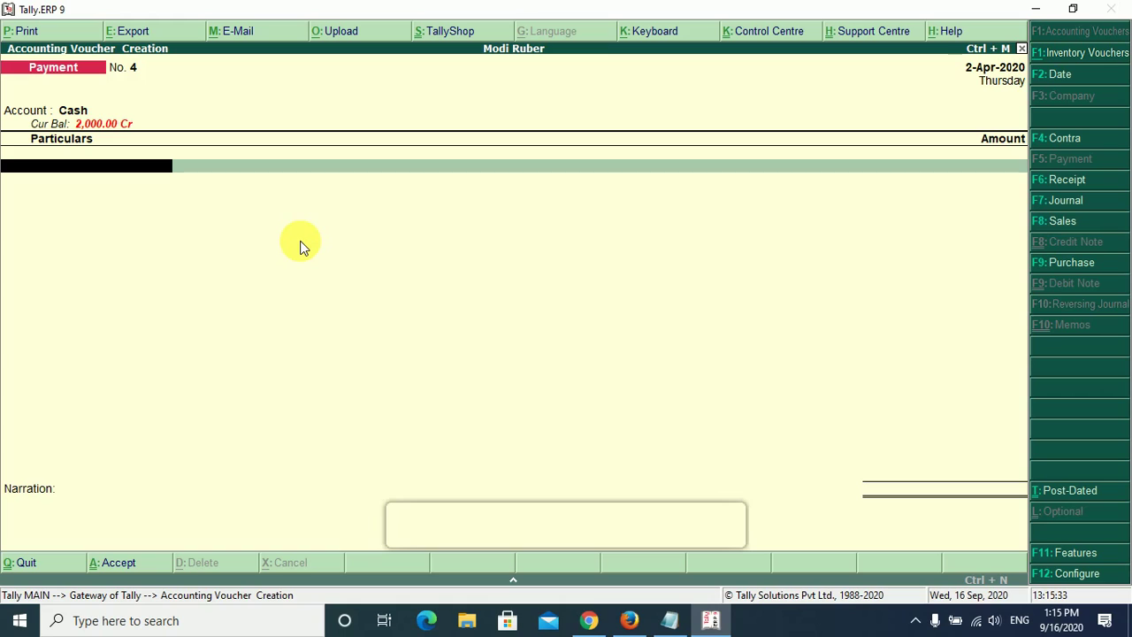
type("wa")
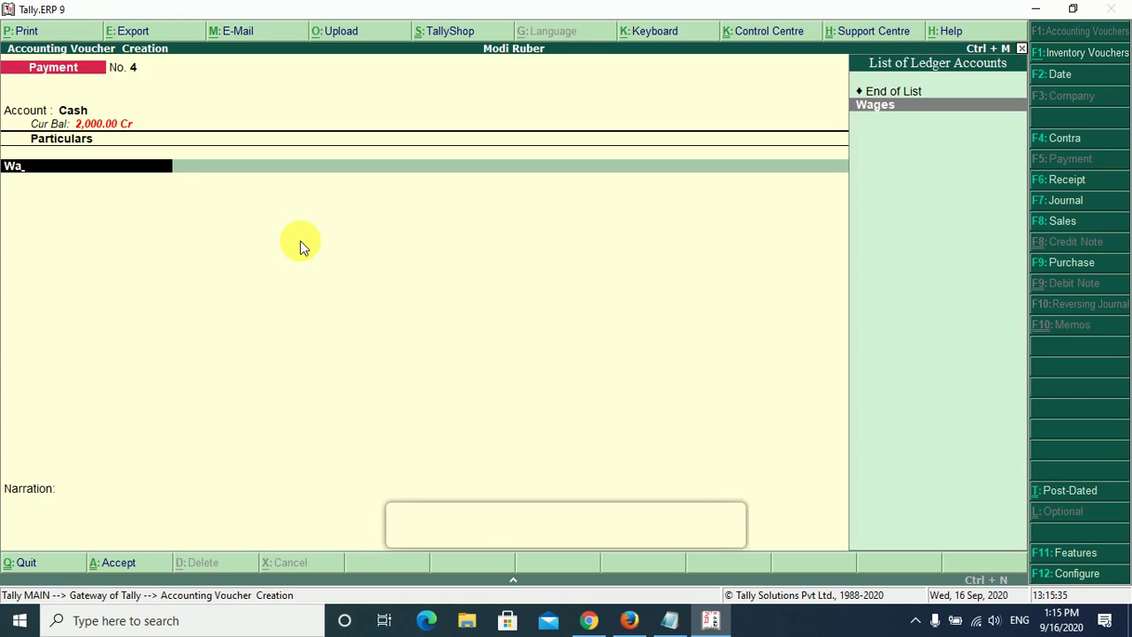
key("Return")
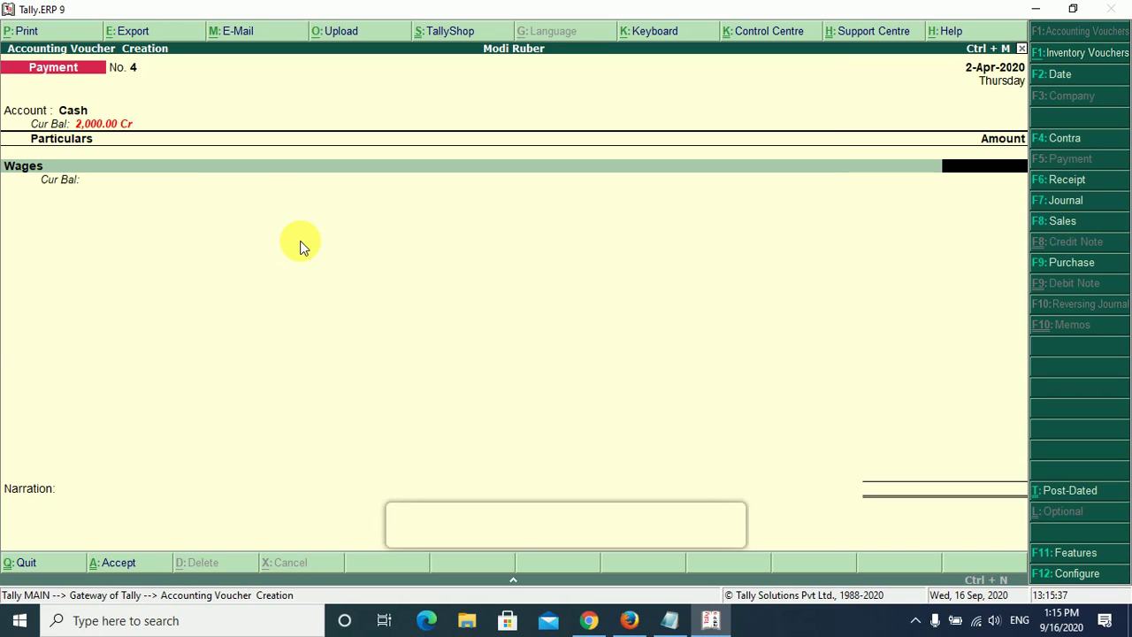
Step: Enter 500 for Wages, save the voucher with a blank narration and leave voucher entry for the Gateway of Tally
type("500")
key("Return")
key("Return")
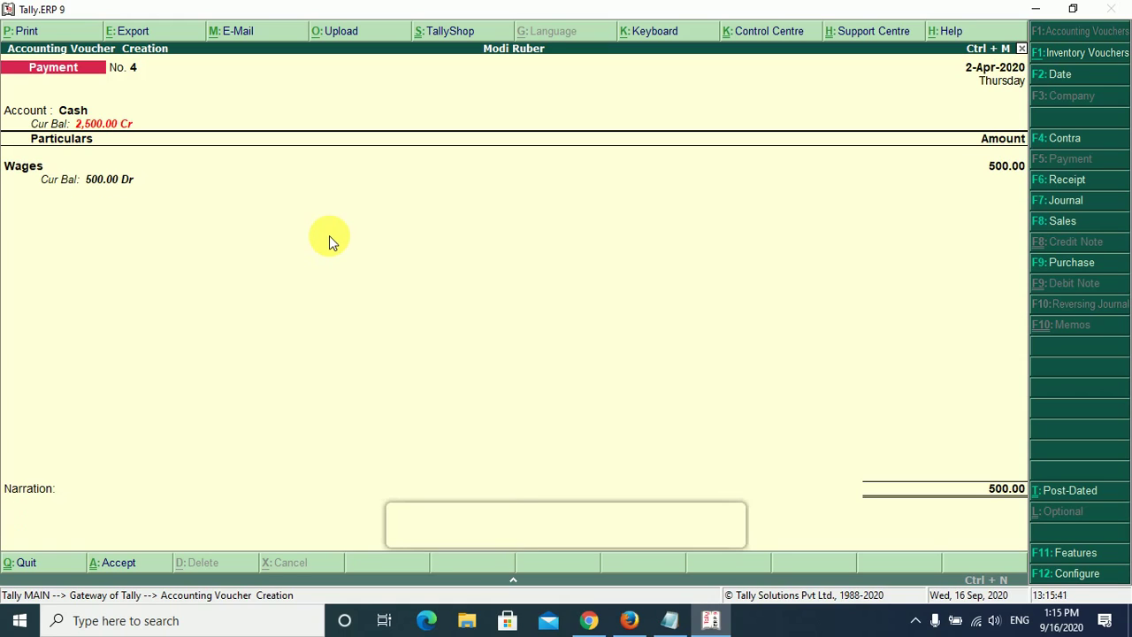
key("Return")
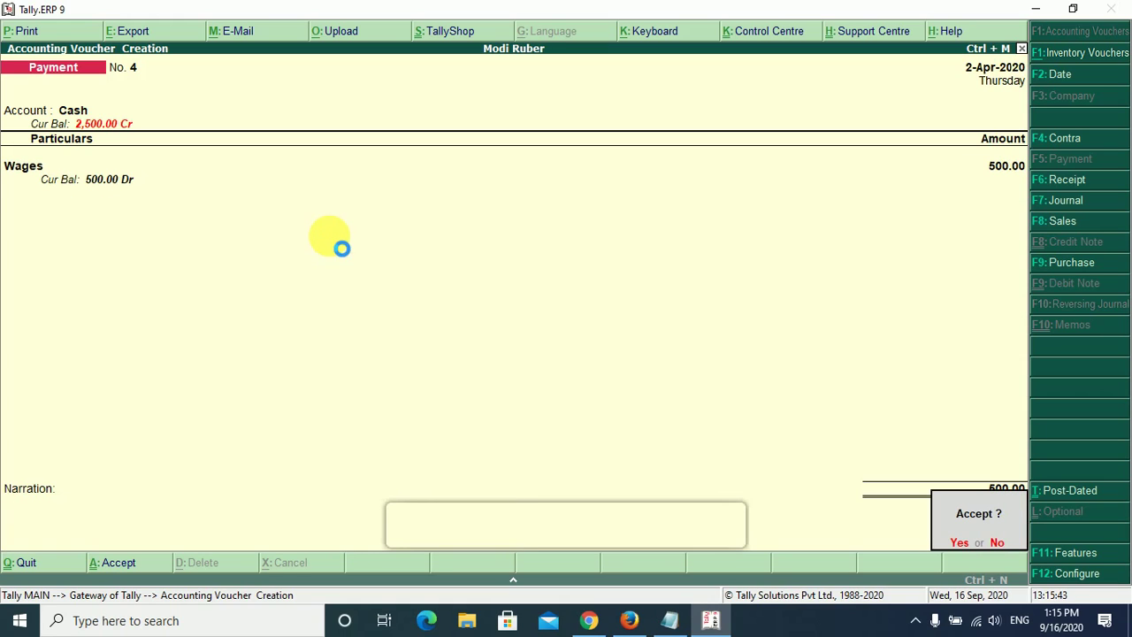
key("Return")
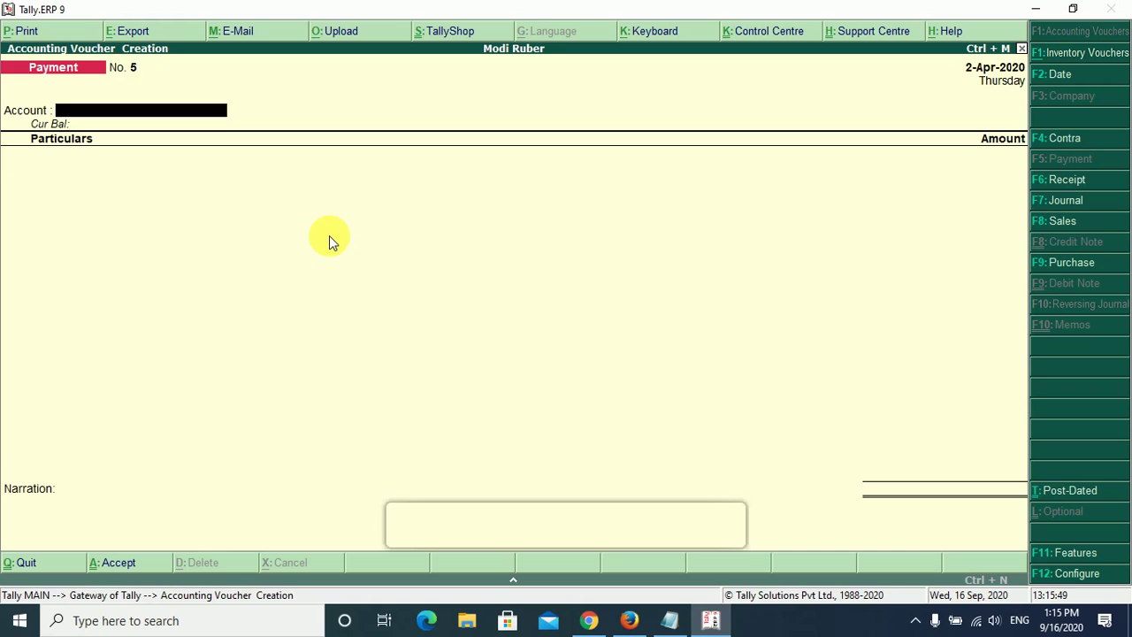
key("Escape")
key("Return")
key("Escape")
key("Escape")
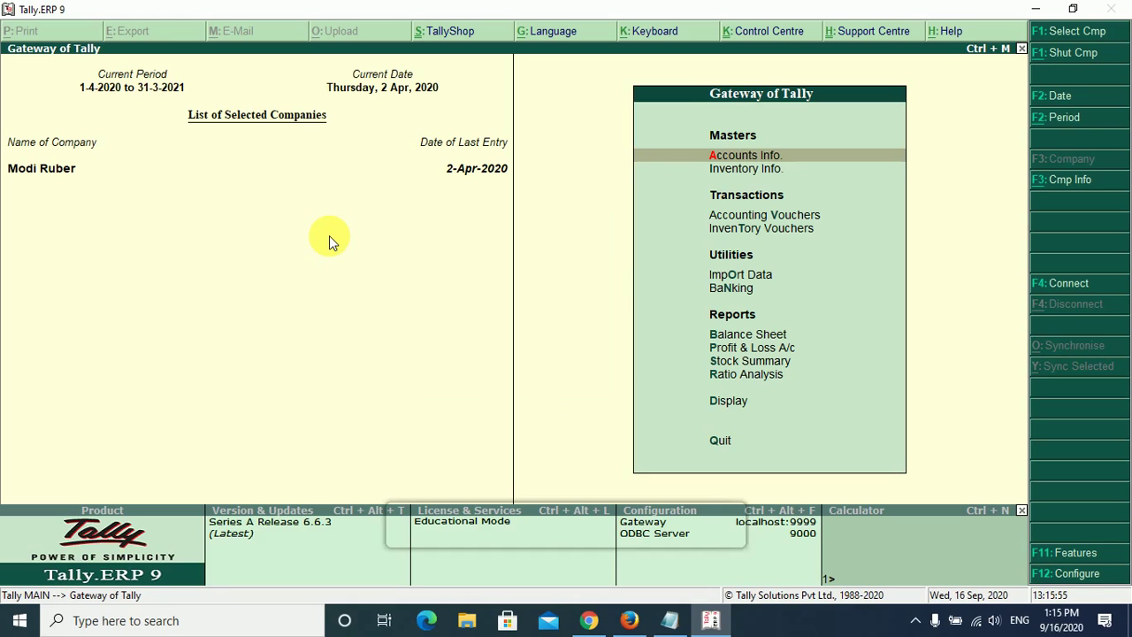
Step: Switch to the Notepad notes and review the list of indirect and direct expenses
key("Down")
key("Down")
key("Down")
key("Down")
key("Down")
key("Down")
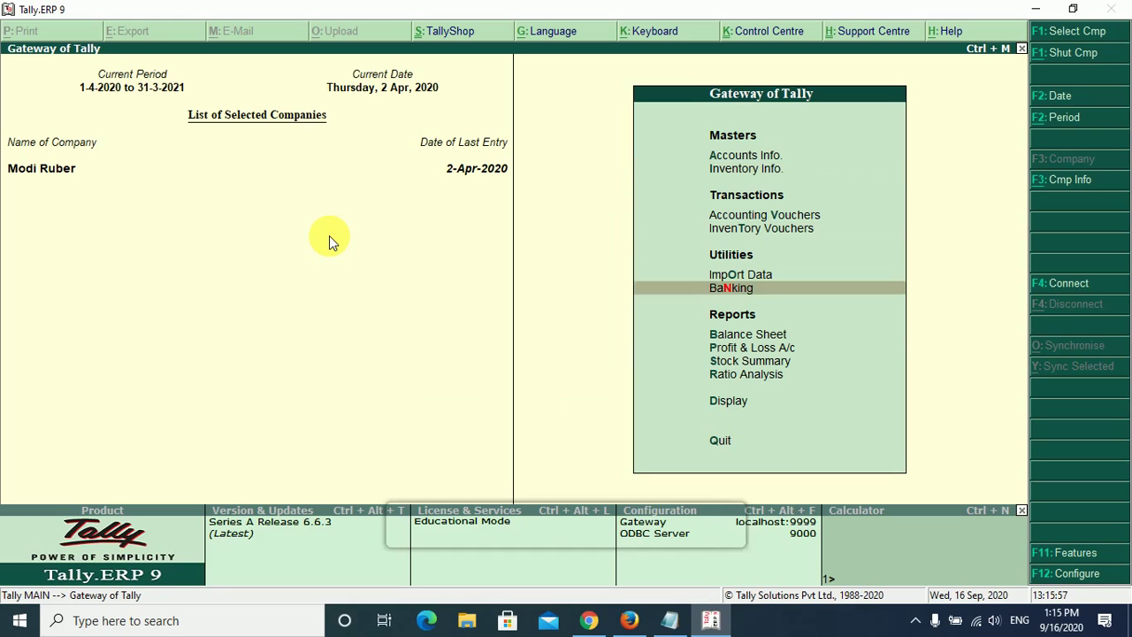
left_click(671, 623)
left_click(619, 437)
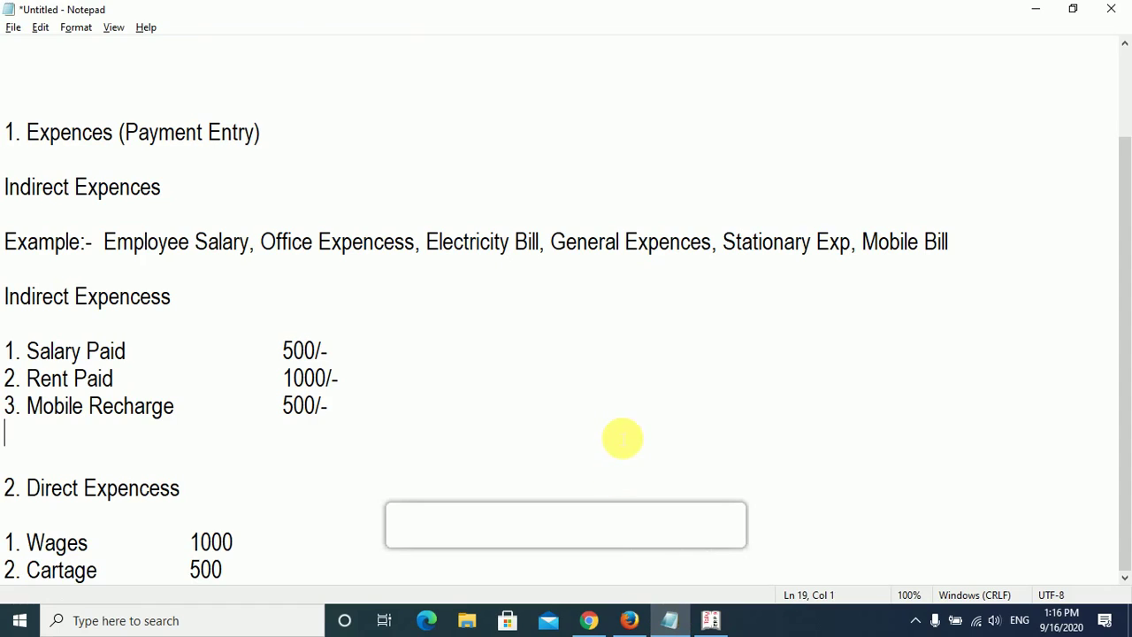